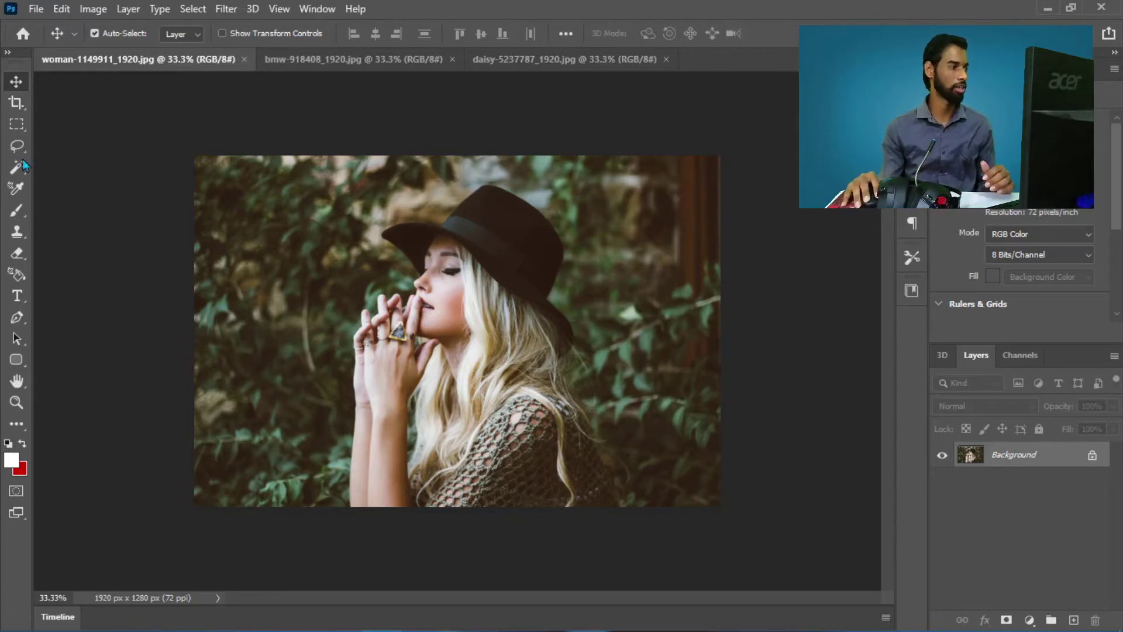
# Choose the Object Selection Tool from the toolbar's selection tool flyout.
pyautogui.click(20, 174)
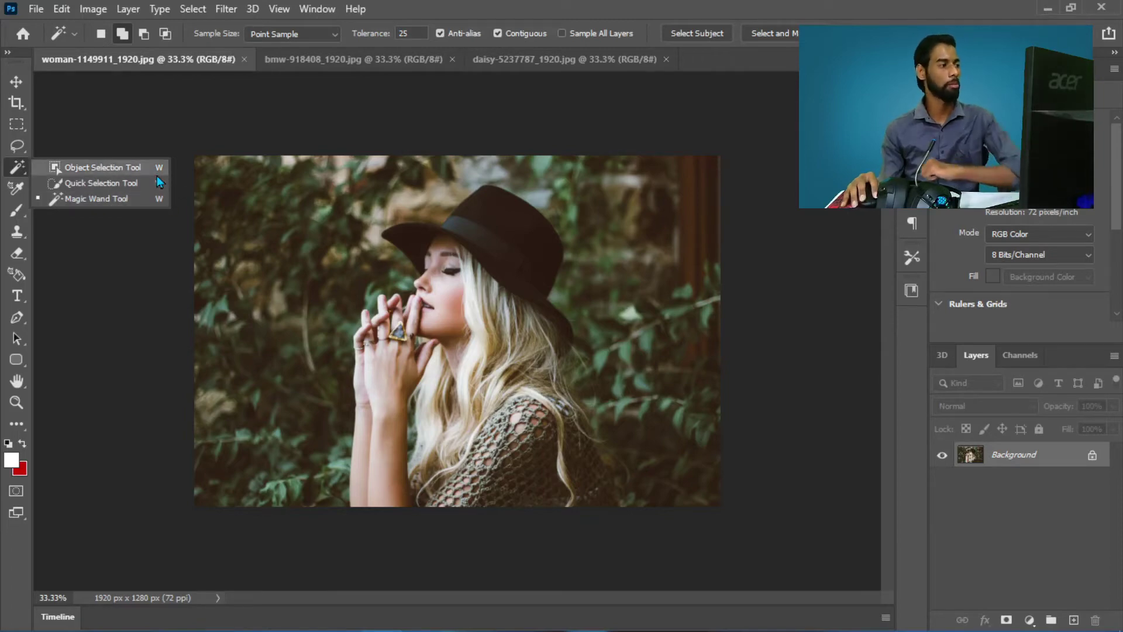
pyautogui.click(135, 167)
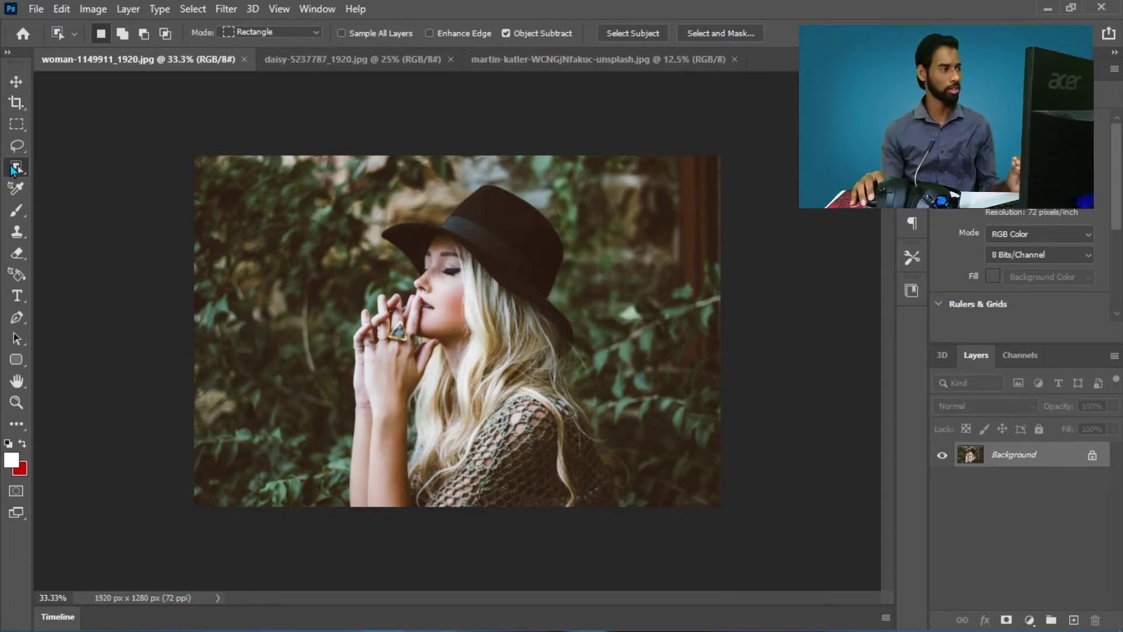
# On the martin-katler photo, select the orange car with a rough Object Selection rectangle.
pyautogui.rightClick(16, 168)
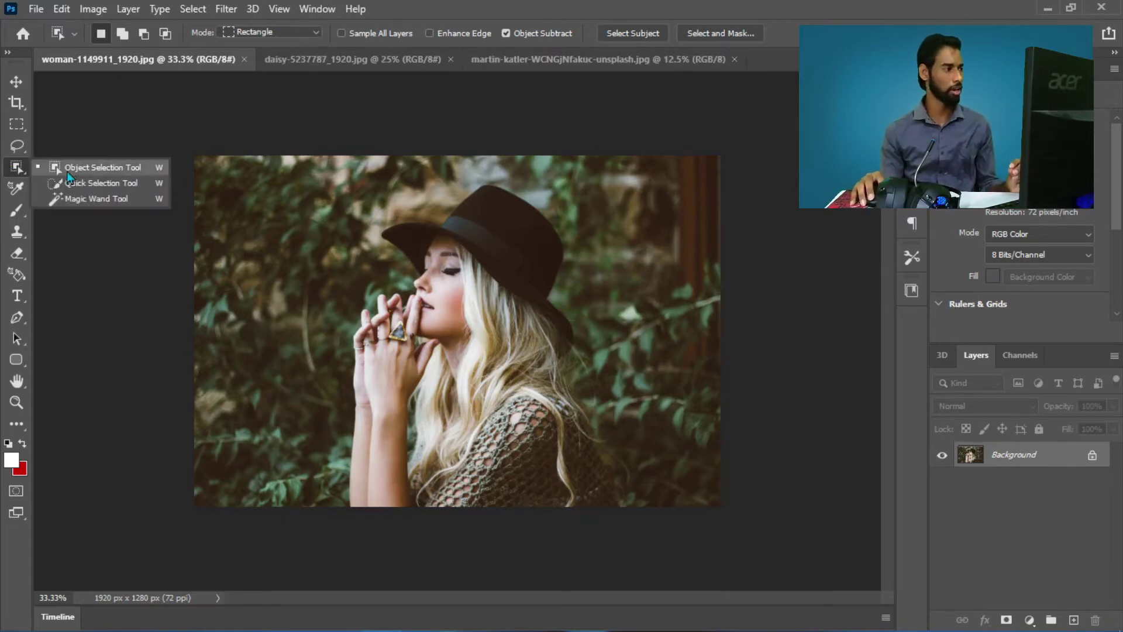
pyautogui.click(94, 175)
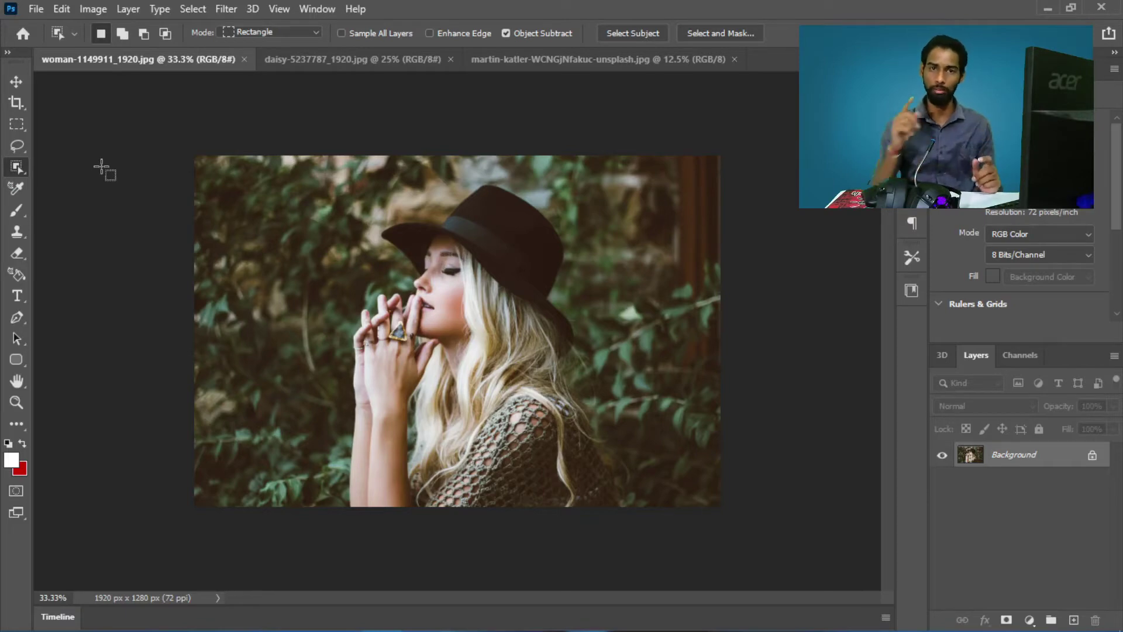
pyautogui.click(528, 66)
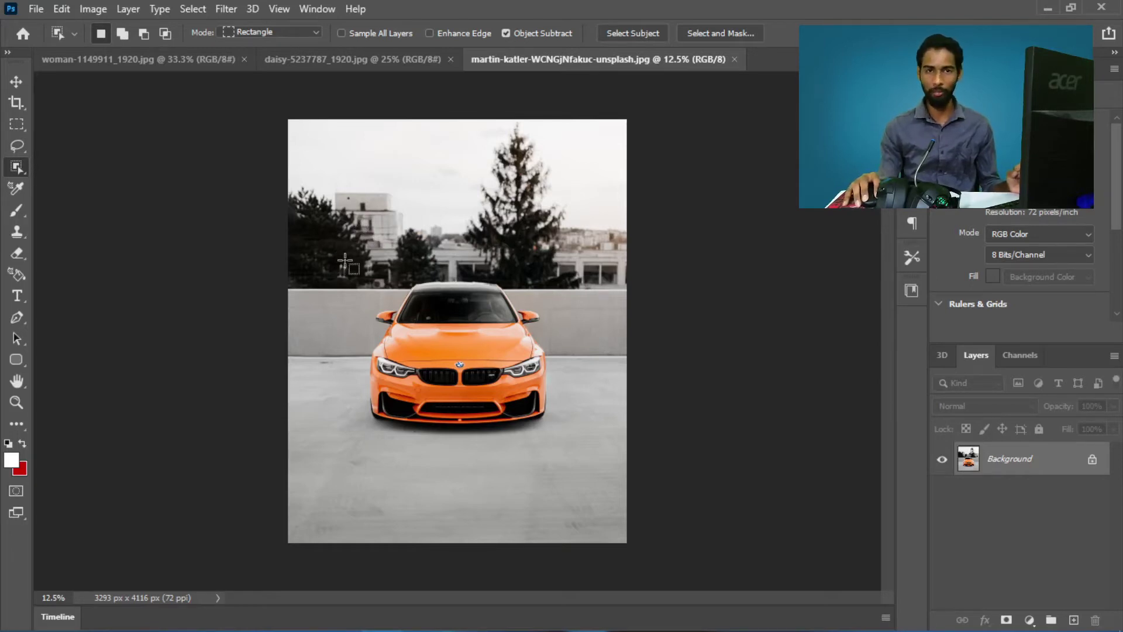
pyautogui.moveTo(345, 260); pyautogui.dragTo(592, 442)
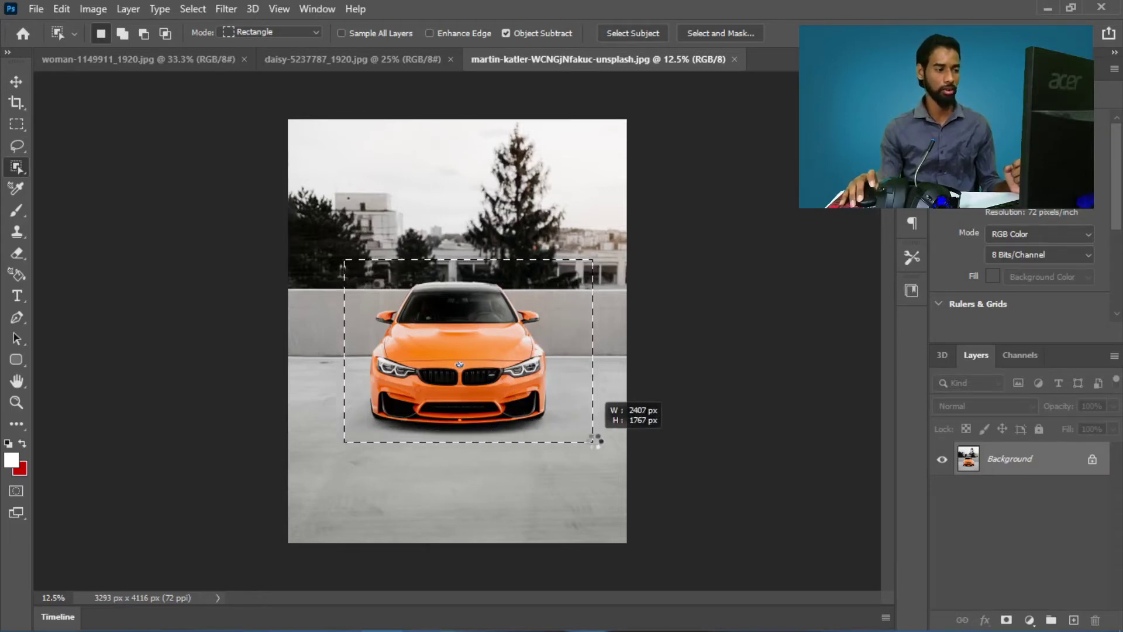
pyautogui.moveTo(594, 438); pyautogui.dragTo(593, 437)
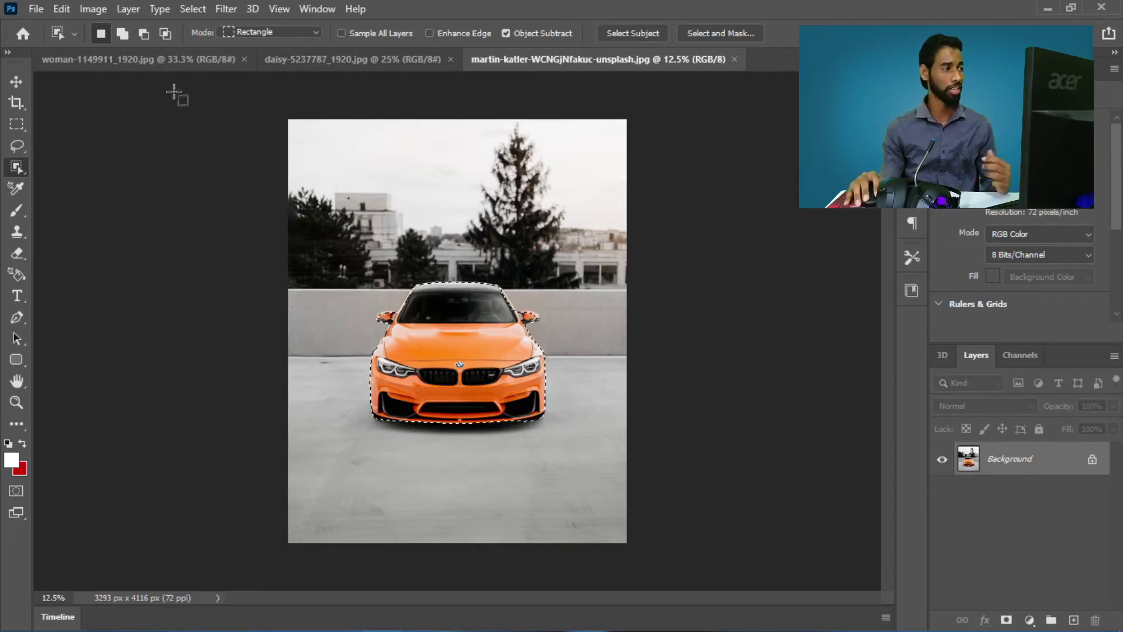
# Return to the woman-1149911 photo and choose the Quick Selection Tool.
pyautogui.click(161, 69)
pyautogui.rightClick(20, 171)
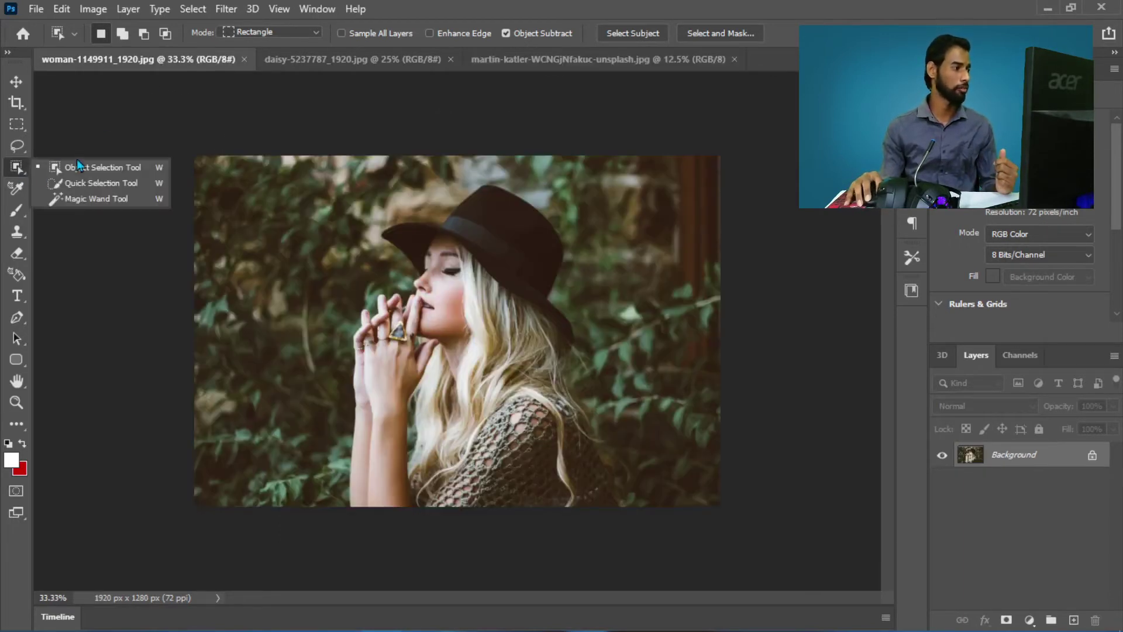
pyautogui.click(100, 183)
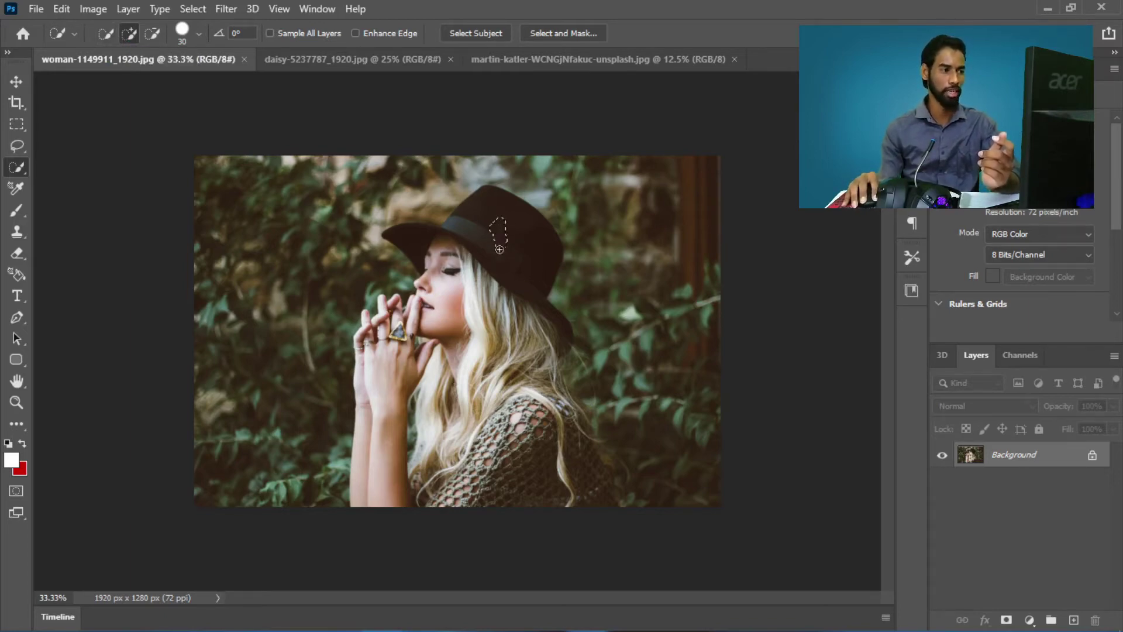
# Paint a Quick Selection across the woman's black hat.
pyautogui.moveTo(499, 249); pyautogui.dragTo(441, 261)
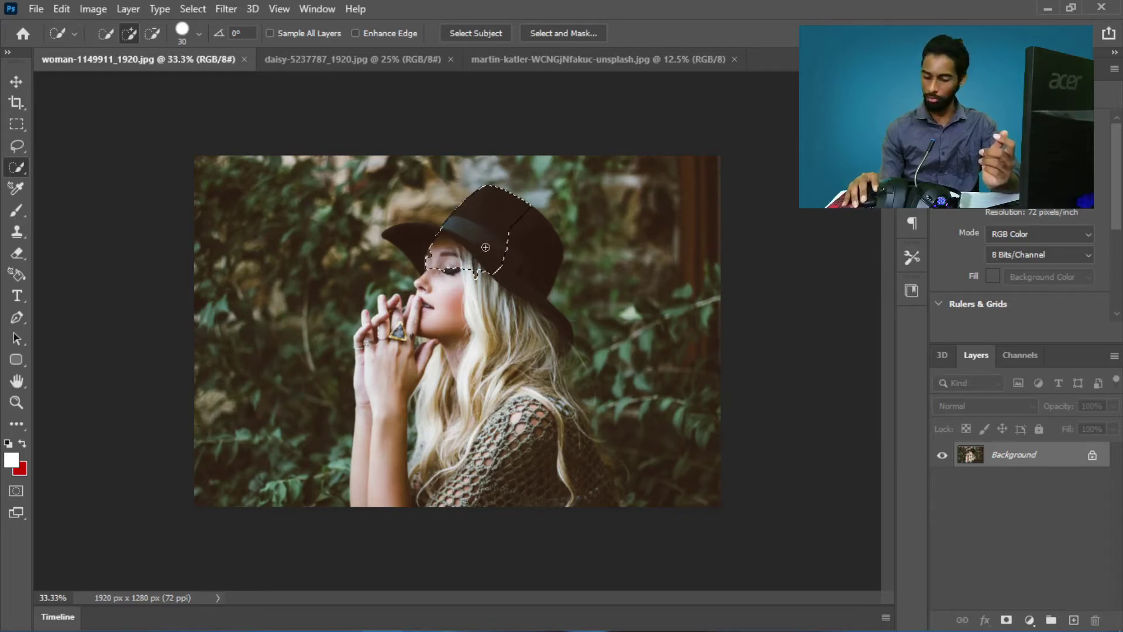
pyautogui.click(521, 247)
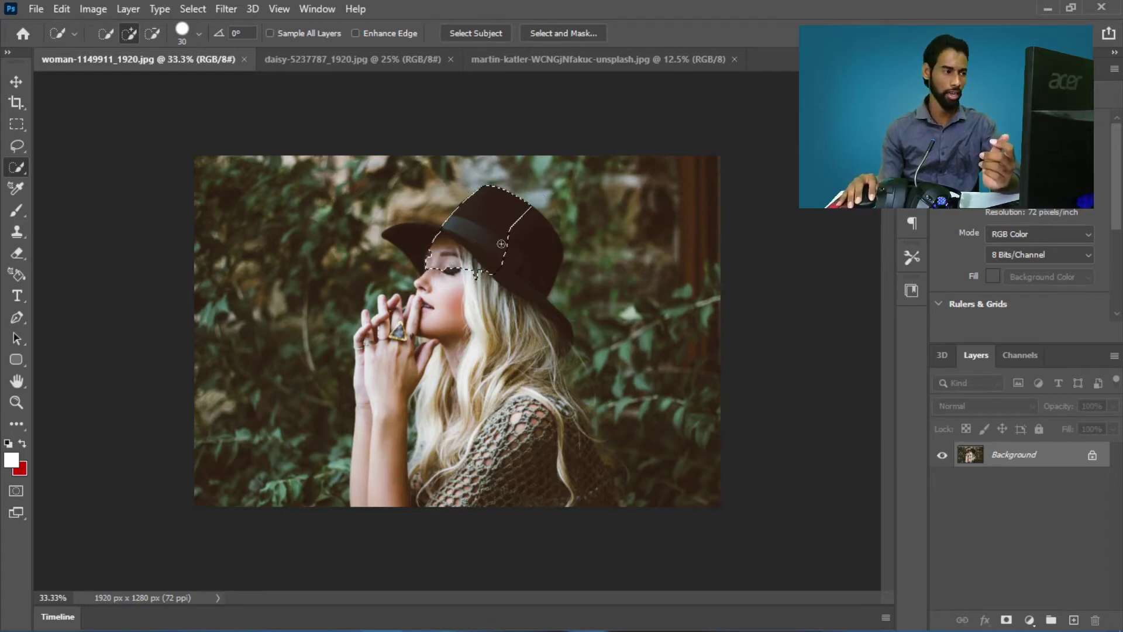
pyautogui.moveTo(525, 232); pyautogui.dragTo(543, 241)
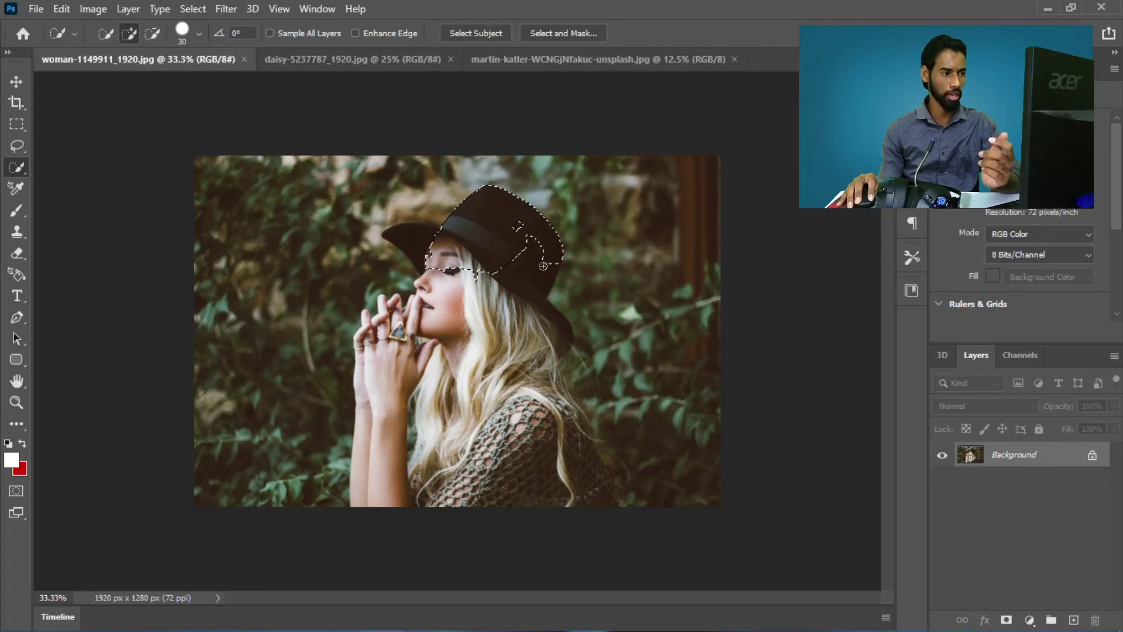
# Extend the selection over her brim, face, neck, hair, hands and right side, dropping stray background.
pyautogui.click(542, 254)
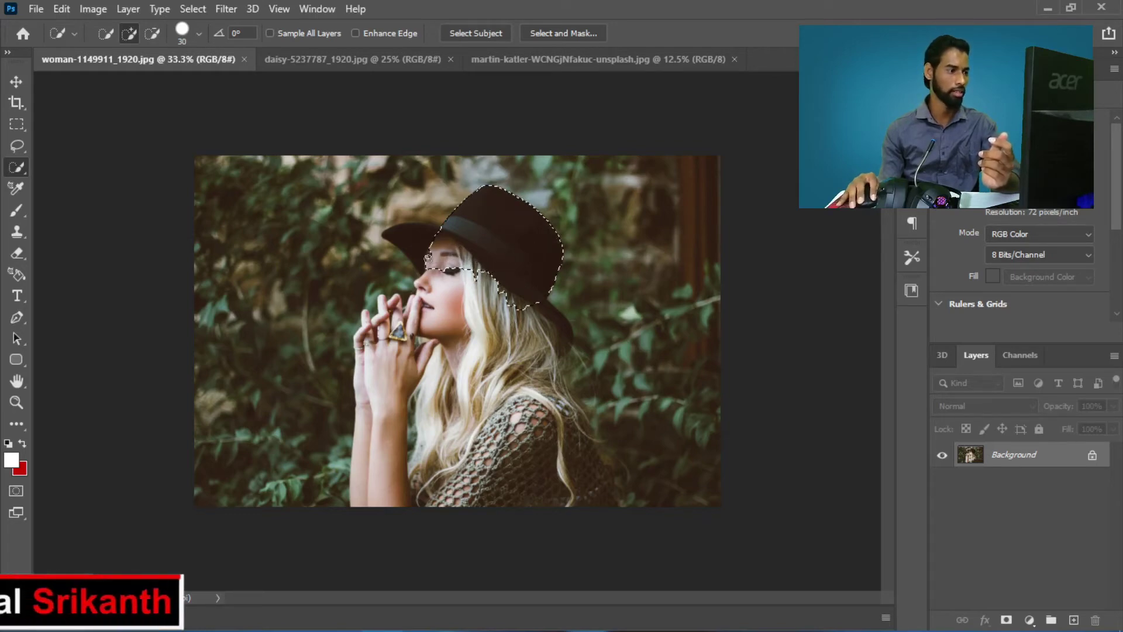
pyautogui.moveTo(433, 269)
pyautogui.mouseDown()
pyautogui.moveTo(449, 318)
pyautogui.moveTo(554, 329)
pyautogui.moveTo(485, 469)
pyautogui.moveTo(594, 486)
pyautogui.mouseUp()
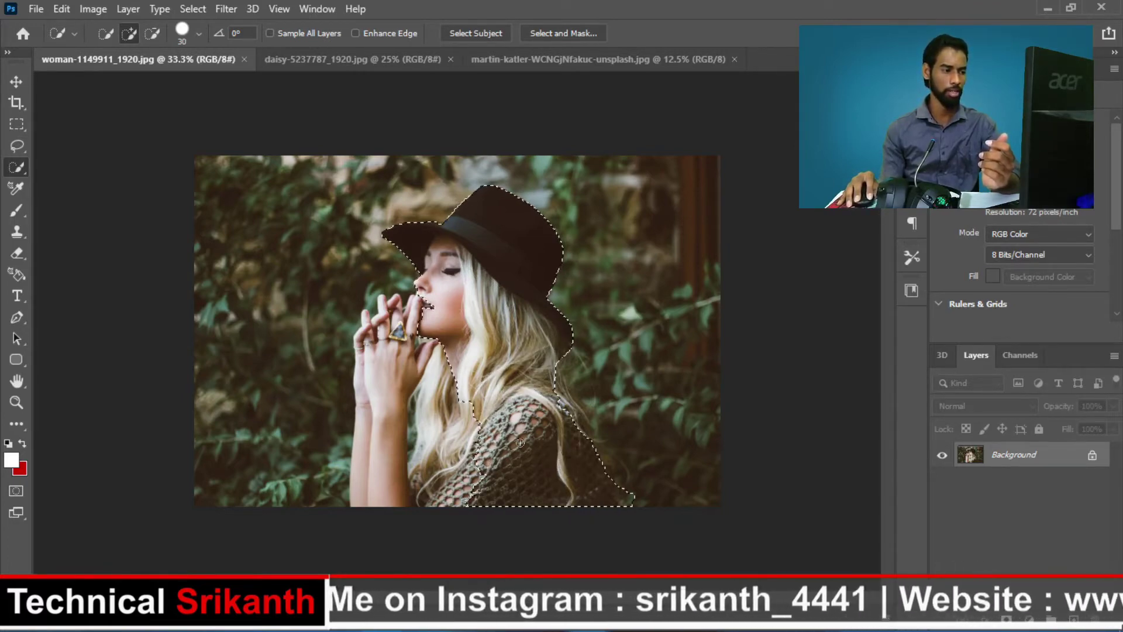
pyautogui.moveTo(594, 485)
pyautogui.mouseDown()
pyautogui.moveTo(378, 448)
pyautogui.moveTo(382, 324)
pyautogui.mouseUp()
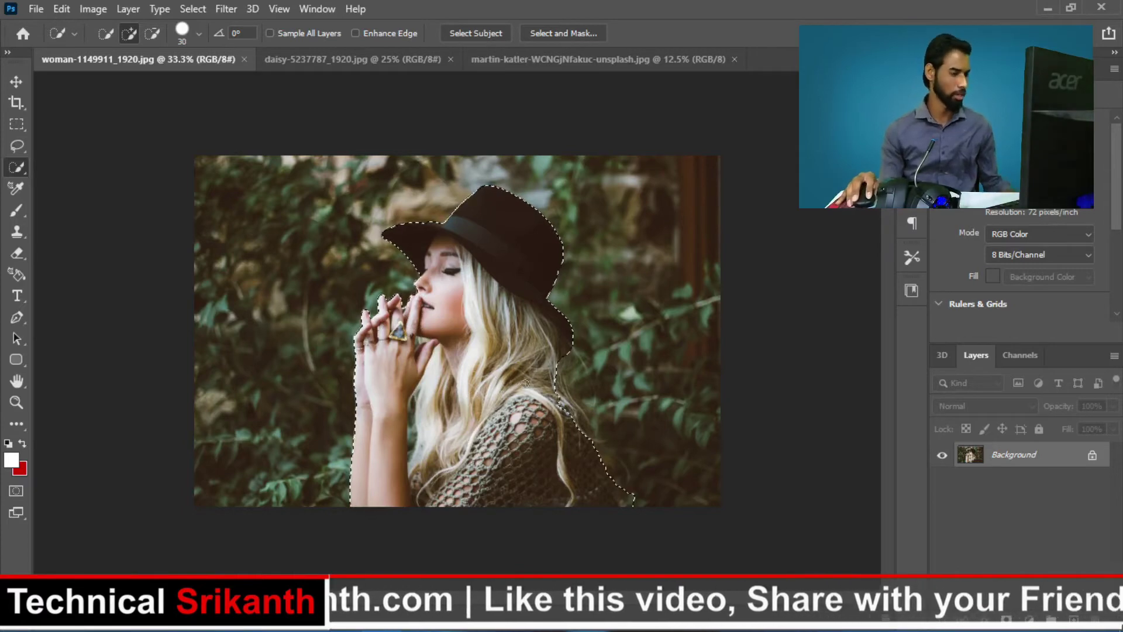
pyautogui.click(574, 407)
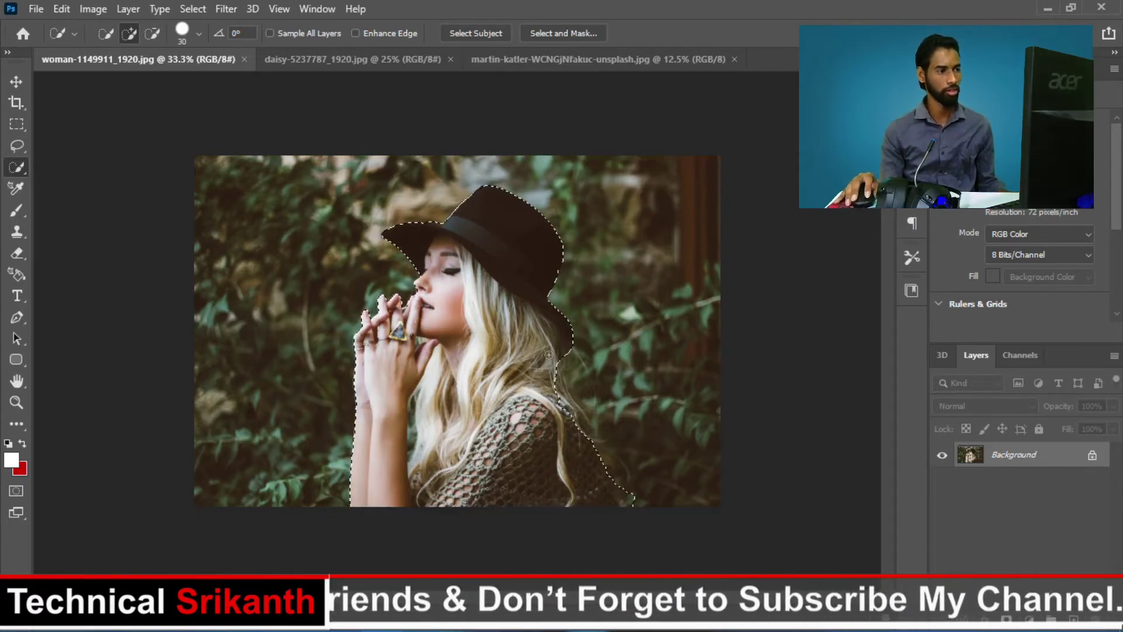
pyautogui.keyDown('alt'); pyautogui.click(561, 404); pyautogui.keyUp('alt')
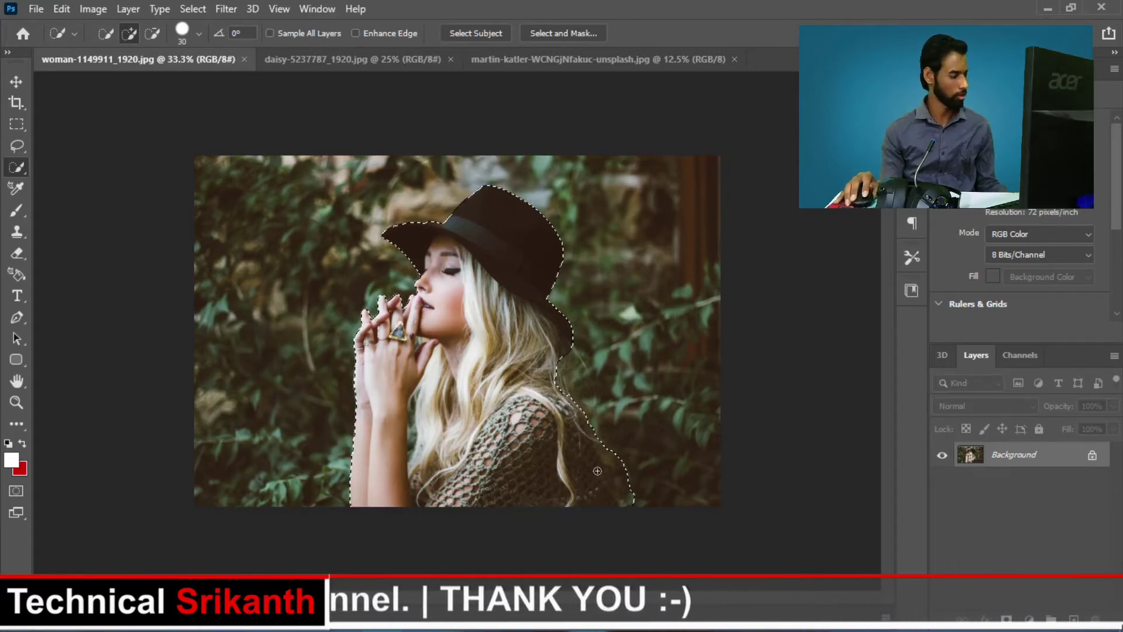
# Trim the background foliage out of the selection beside the woman's shoulder.
pyautogui.scroll(1, 643, 468)
pyautogui.scroll(1, 727, 426)
pyautogui.scroll(1, 741, 440)
pyautogui.scroll(1, 725, 424)
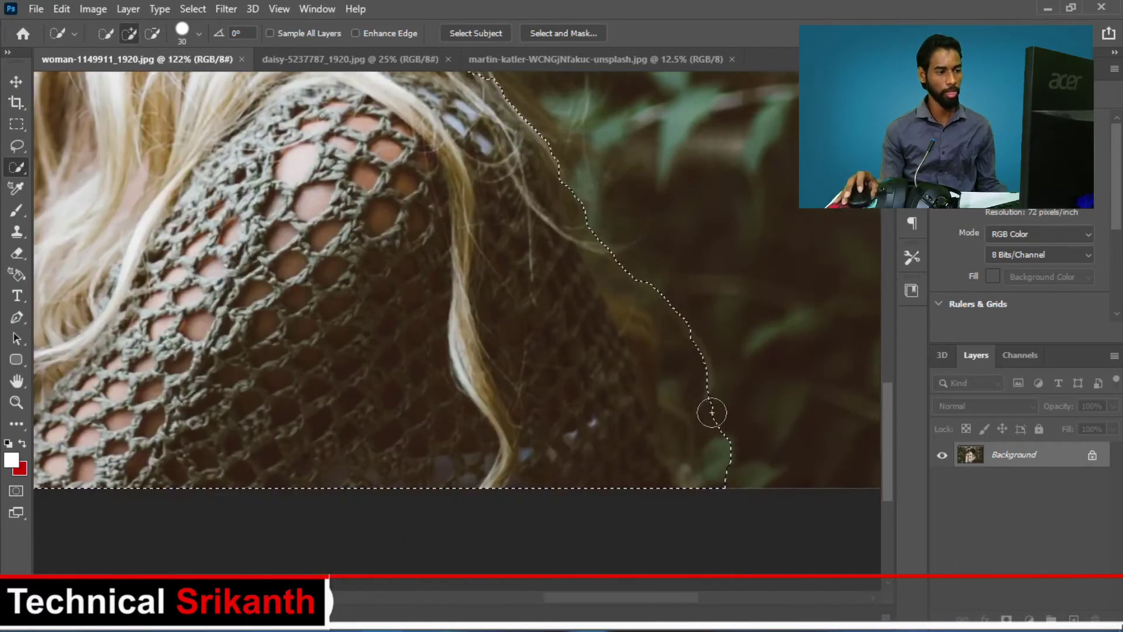
pyautogui.scroll(1, 707, 406)
pyautogui.scroll(1, 693, 362)
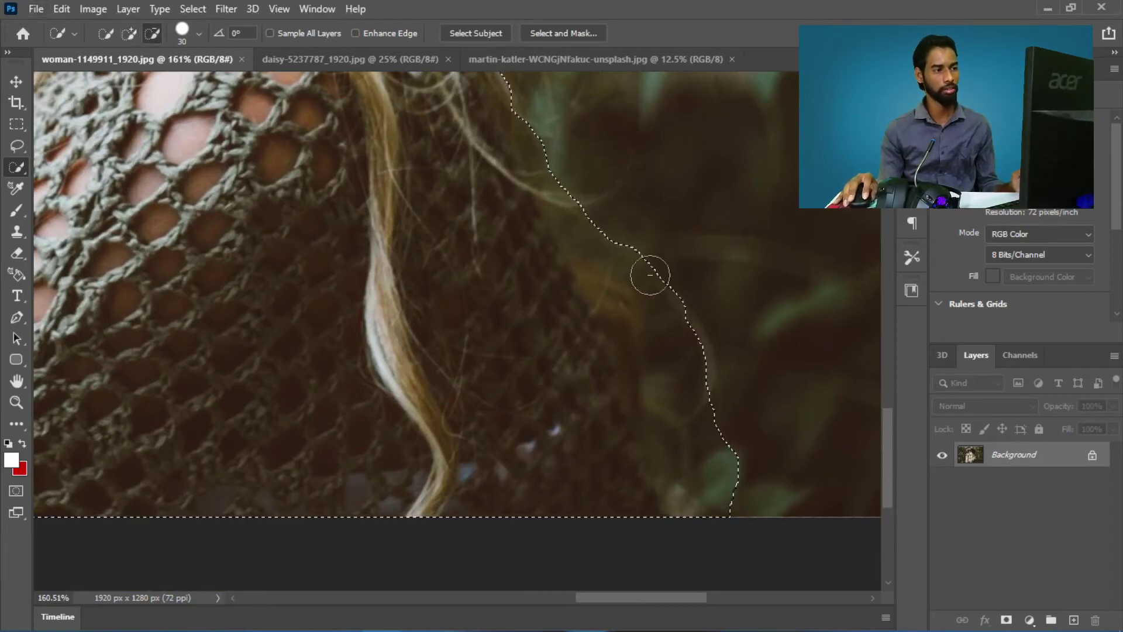
pyautogui.moveTo(670, 274); pyautogui.dragTo(681, 279)
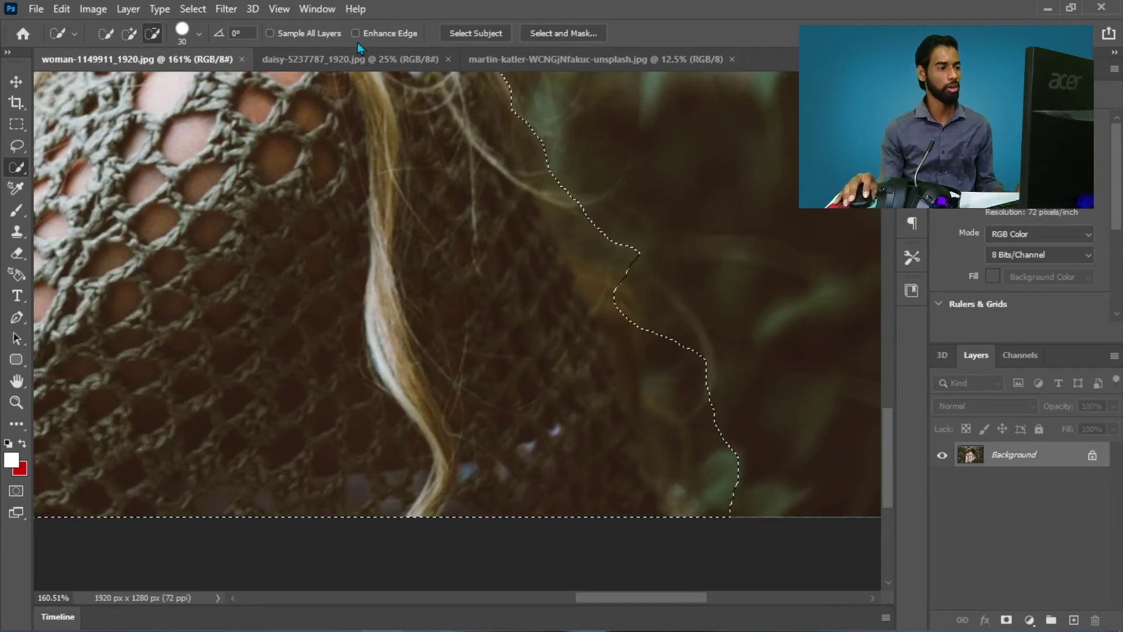
pyautogui.click(135, 34)
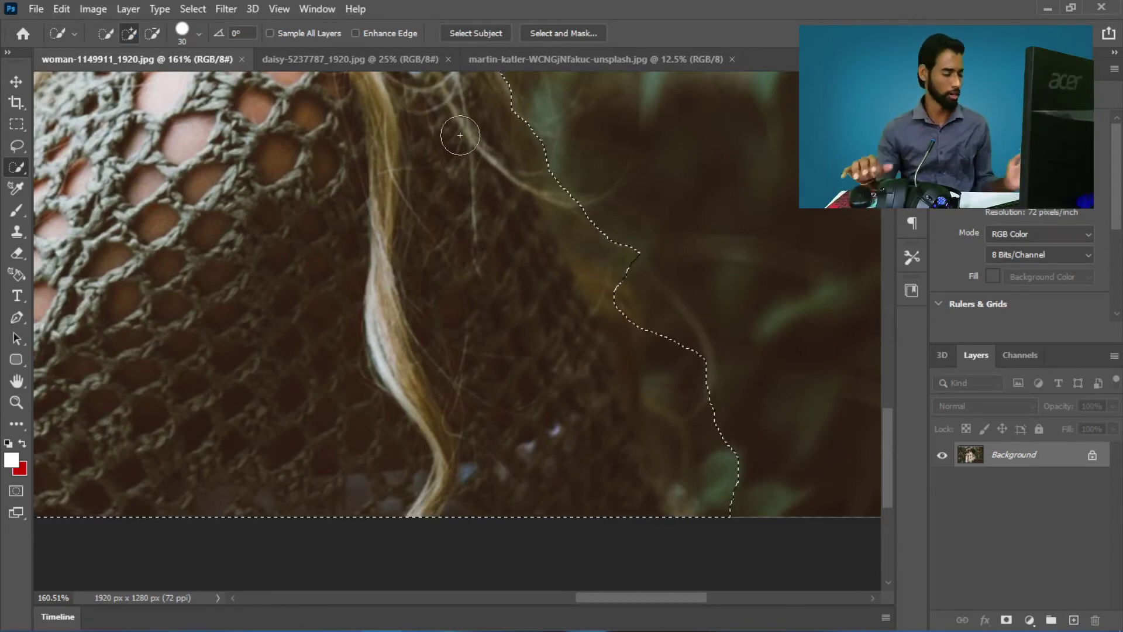
# Subtract the background beside her hair and the selection's bulge into the dark area.
pyautogui.press('alt')
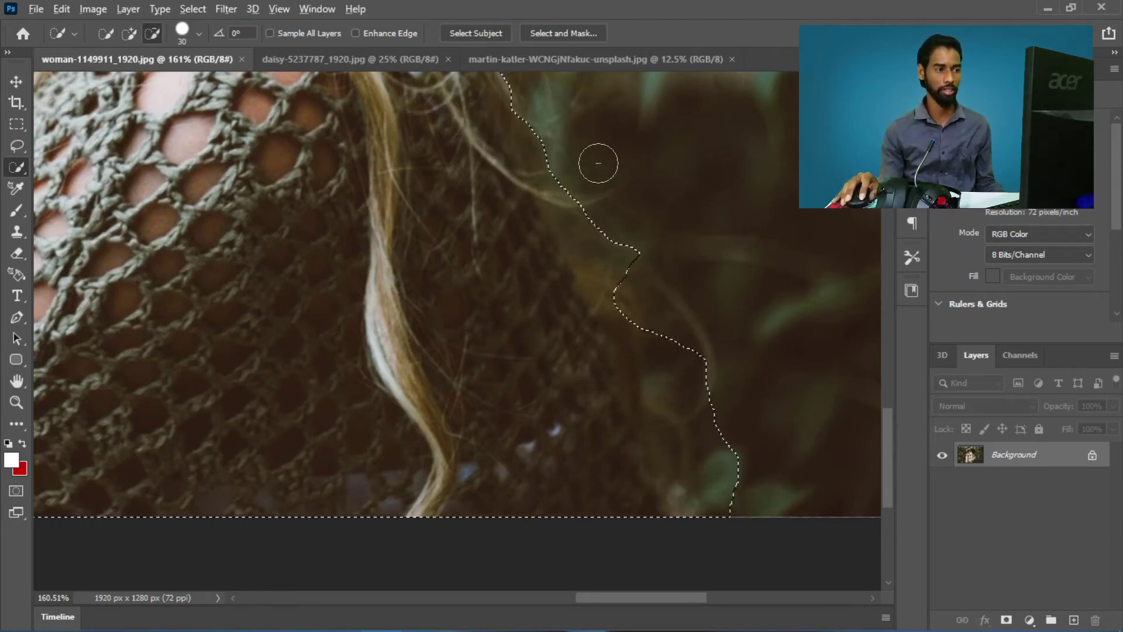
pyautogui.moveTo(597, 163); pyautogui.dragTo(610, 216)
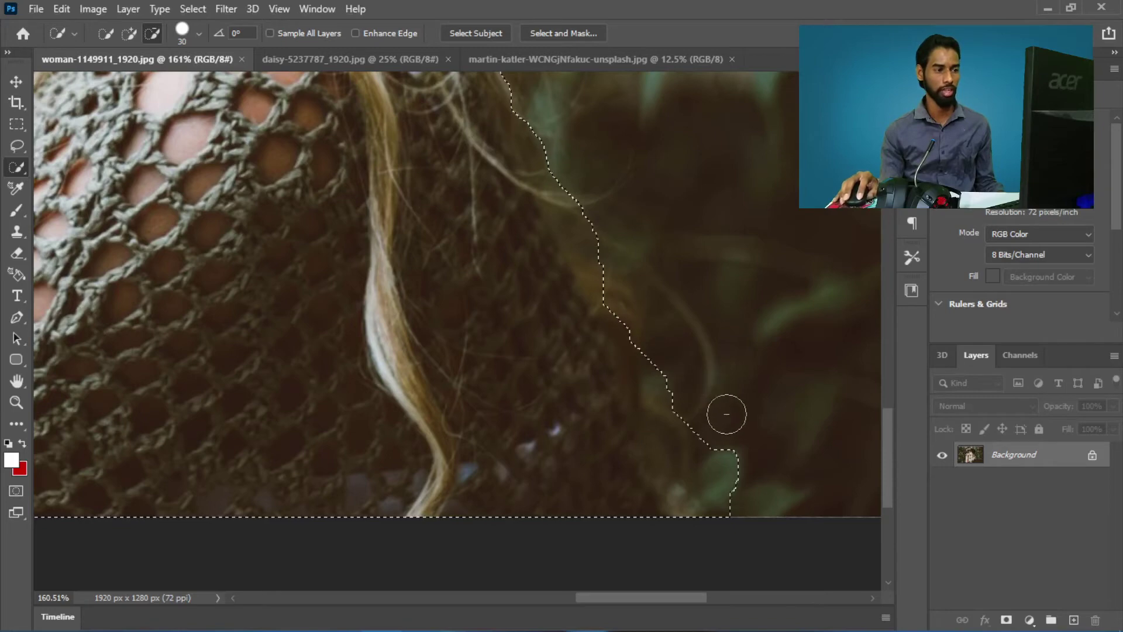
pyautogui.moveTo(727, 414); pyautogui.dragTo(749, 457)
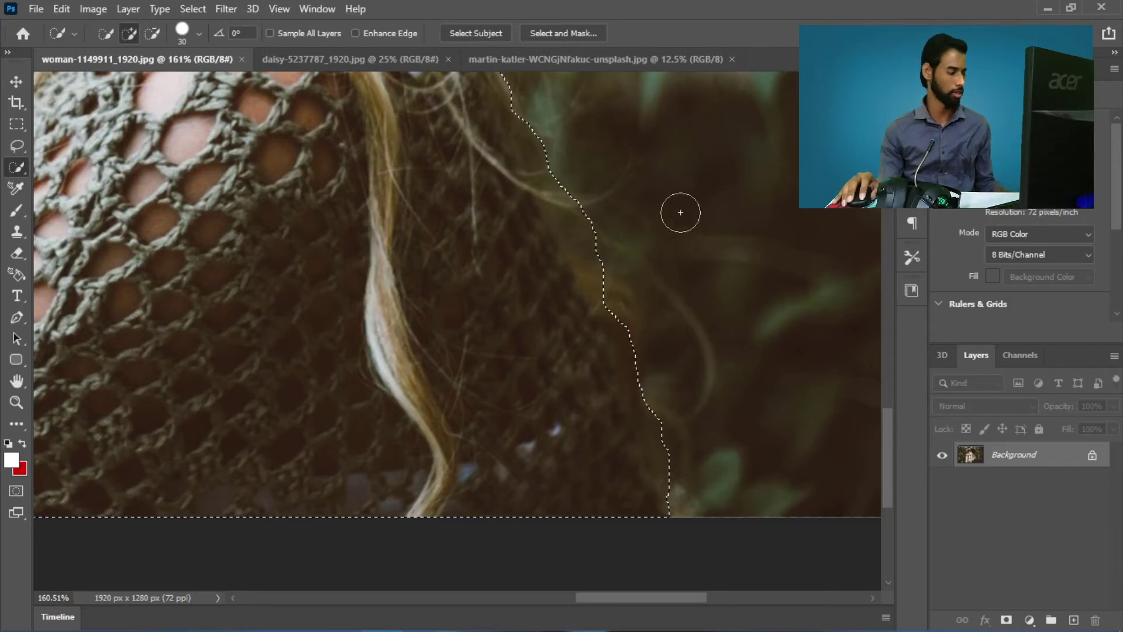
pyautogui.moveTo(668, 269); pyautogui.dragTo(570, 178)
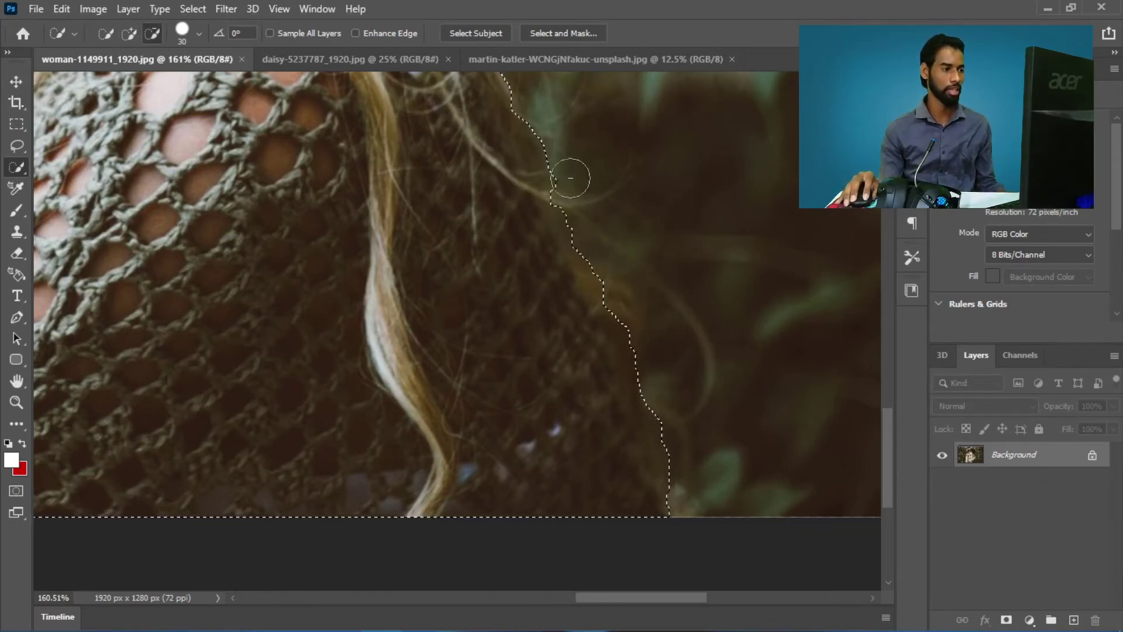
pyautogui.scroll(-5, 682, 285)
# Enlarge the Quick Selection brush, exclude the wrist-hair background gap, and restore the hair edge.
pyautogui.scroll(-5, 684, 284)
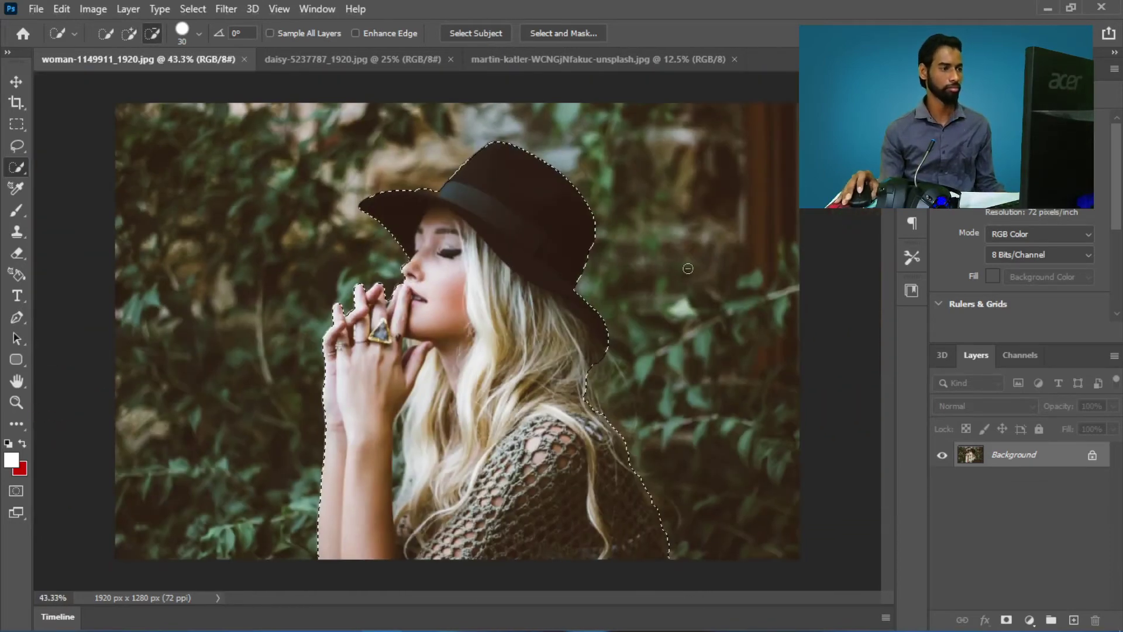
pyautogui.scroll(4, 402, 421)
pyautogui.scroll(4, 401, 421)
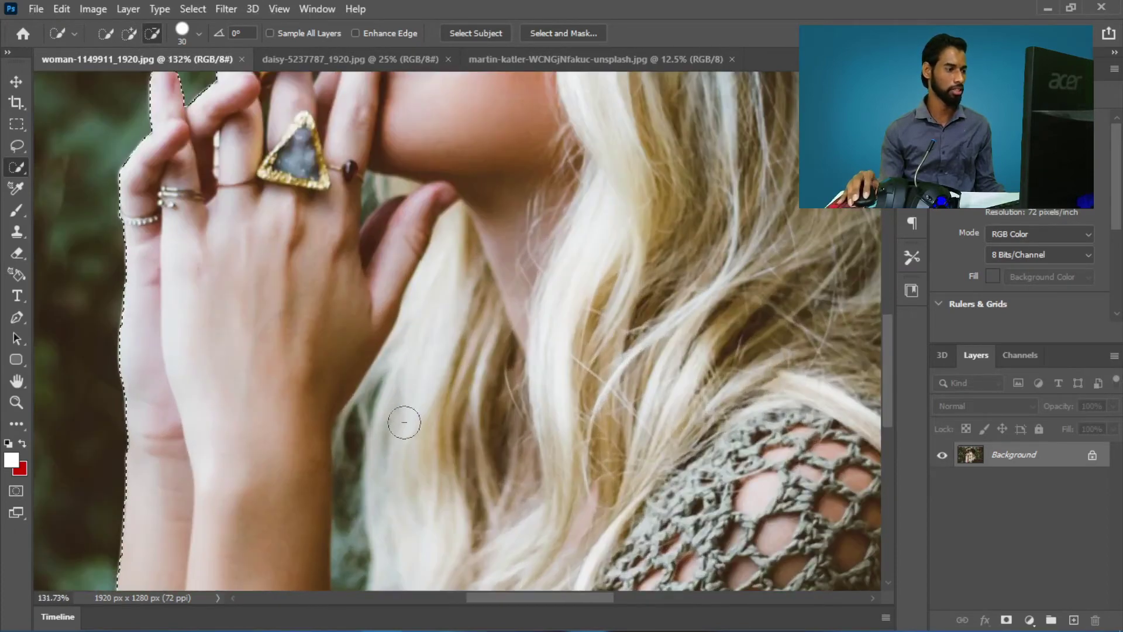
pyautogui.scroll(-3, 404, 371)
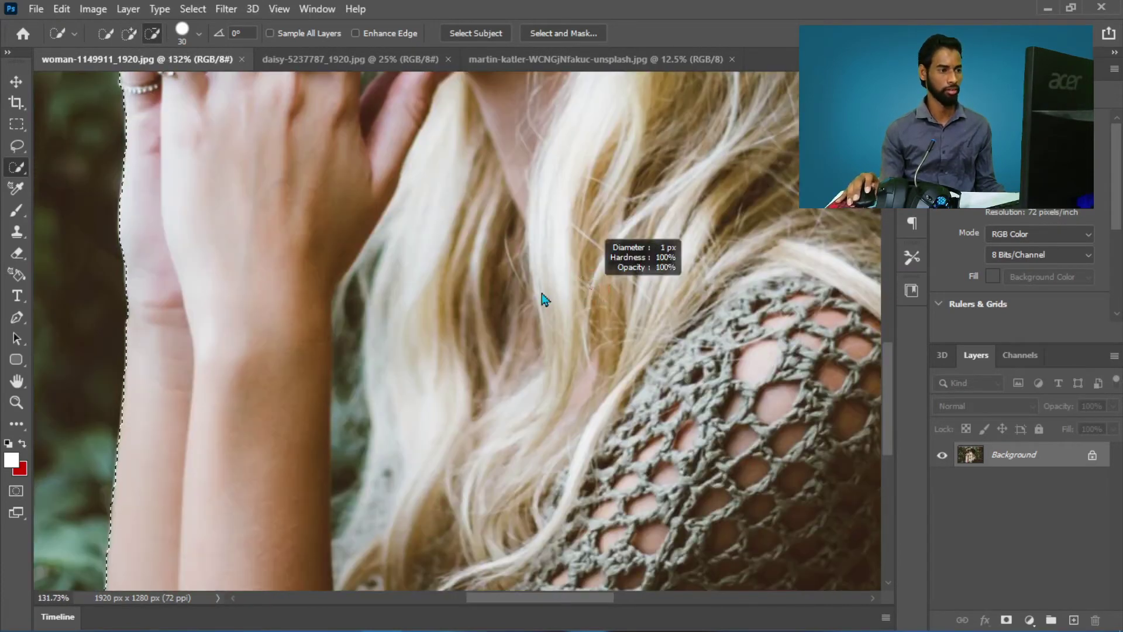
pyautogui.moveTo(541, 300)
pyautogui.mouseDown()
pyautogui.moveTo(559, 301)
pyautogui.moveTo(548, 300)
pyautogui.mouseUp()
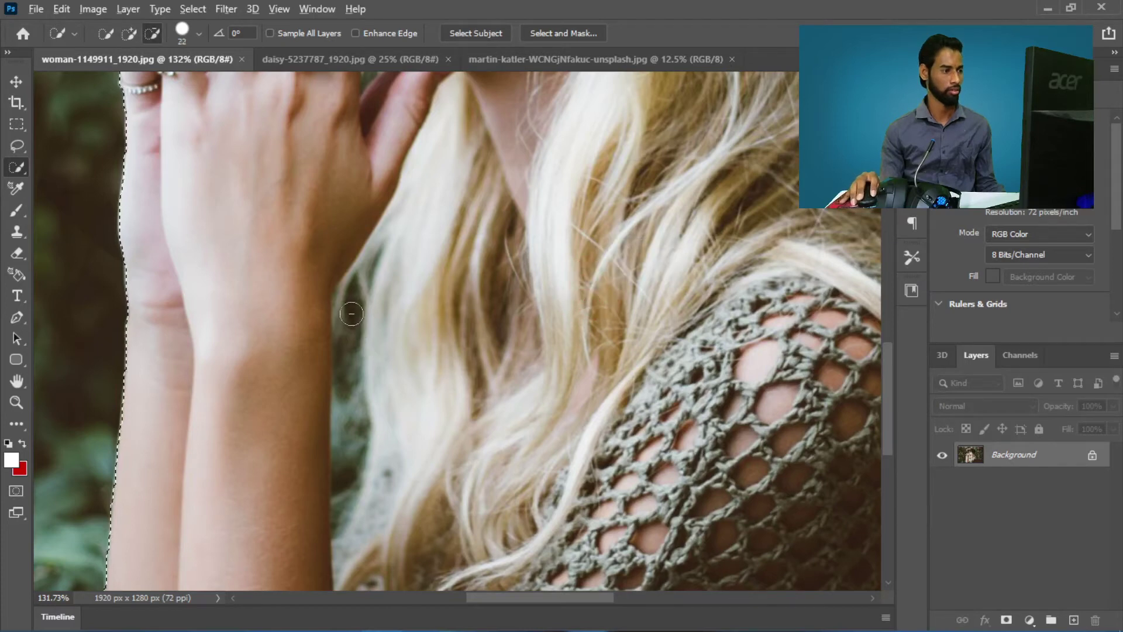
pyautogui.moveTo(351, 308); pyautogui.dragTo(357, 372)
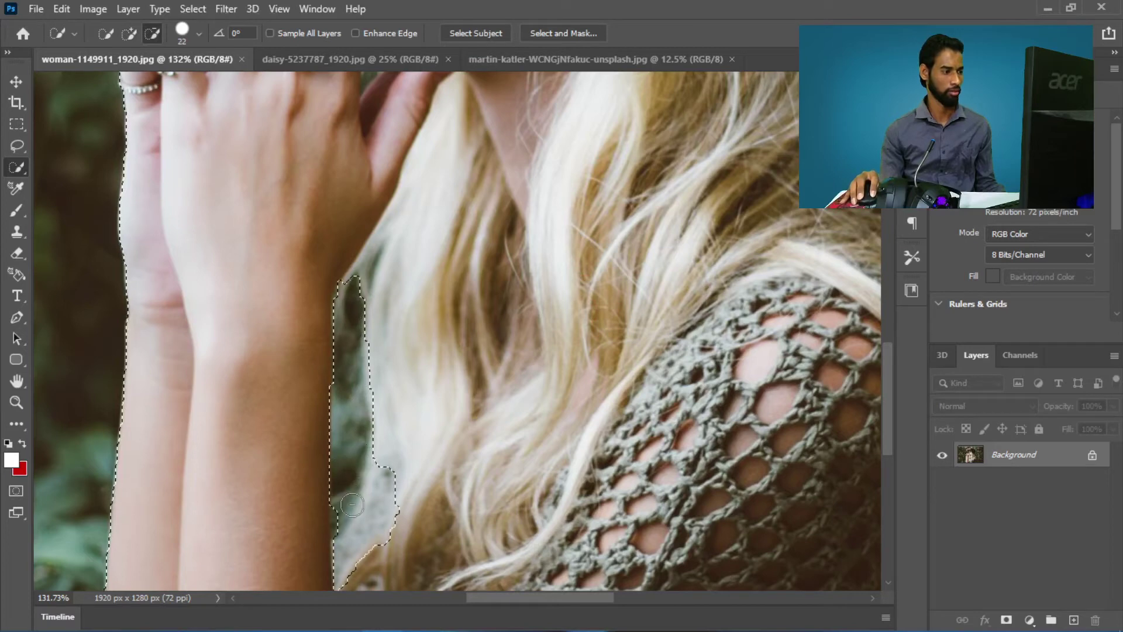
pyautogui.moveTo(360, 477)
pyautogui.mouseDown()
pyautogui.moveTo(335, 295)
pyautogui.moveTo(367, 268)
pyautogui.mouseUp()
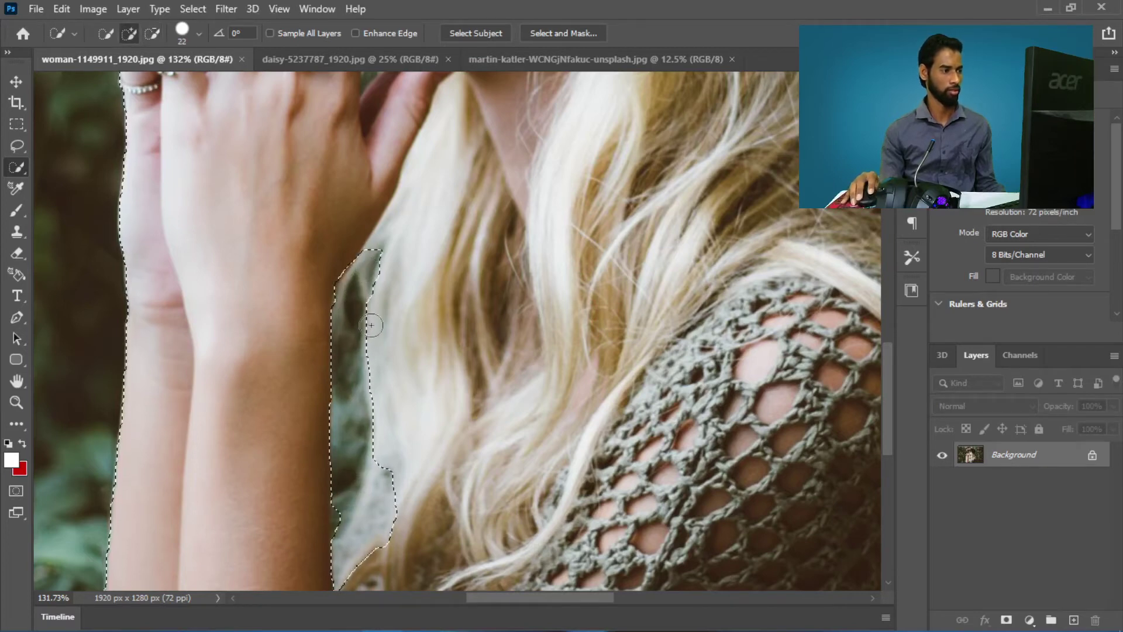
pyautogui.scroll(-2, 668, 334)
pyautogui.scroll(-2, 667, 333)
pyautogui.scroll(-1, 667, 333)
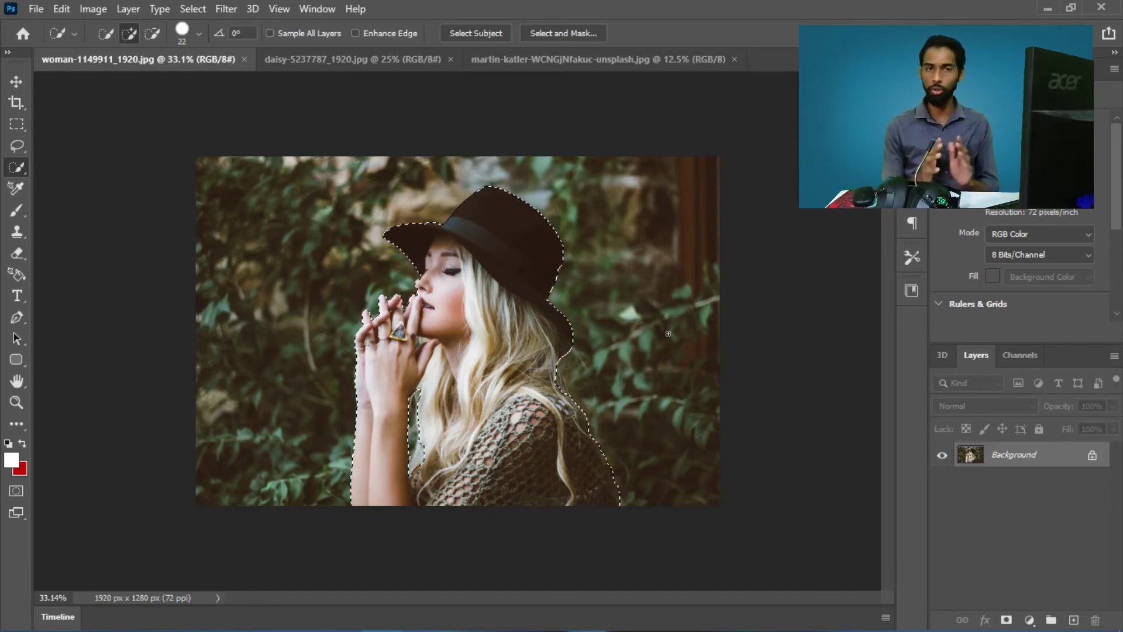
# Bring the daisy-5237787_1920.jpg document to the front.
pyautogui.rightClick(17, 167)
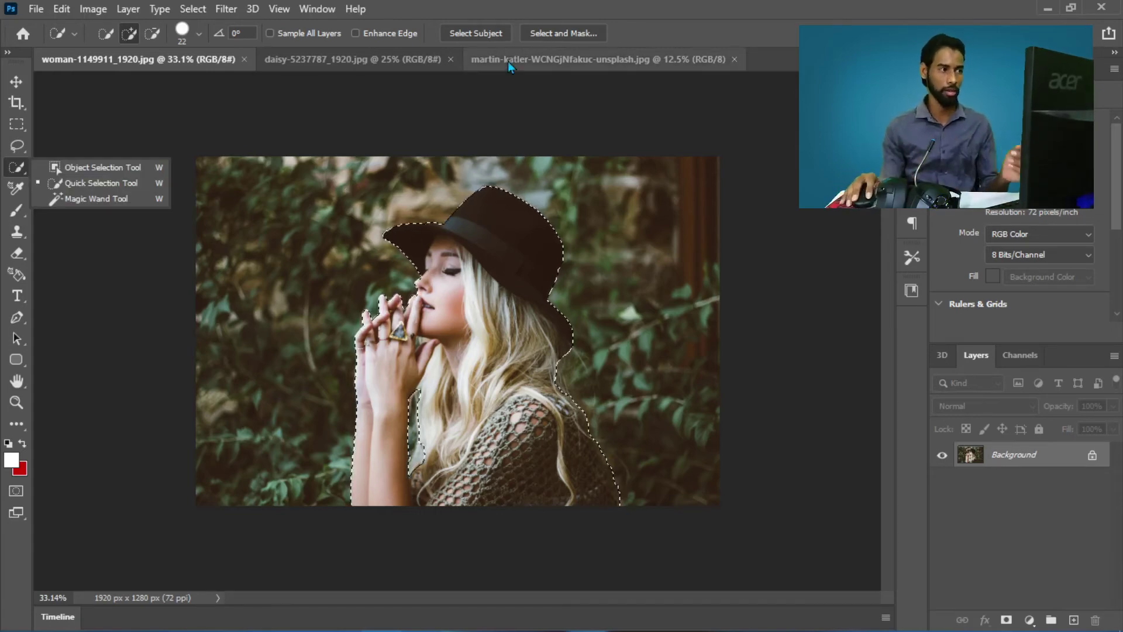
pyautogui.click(334, 59)
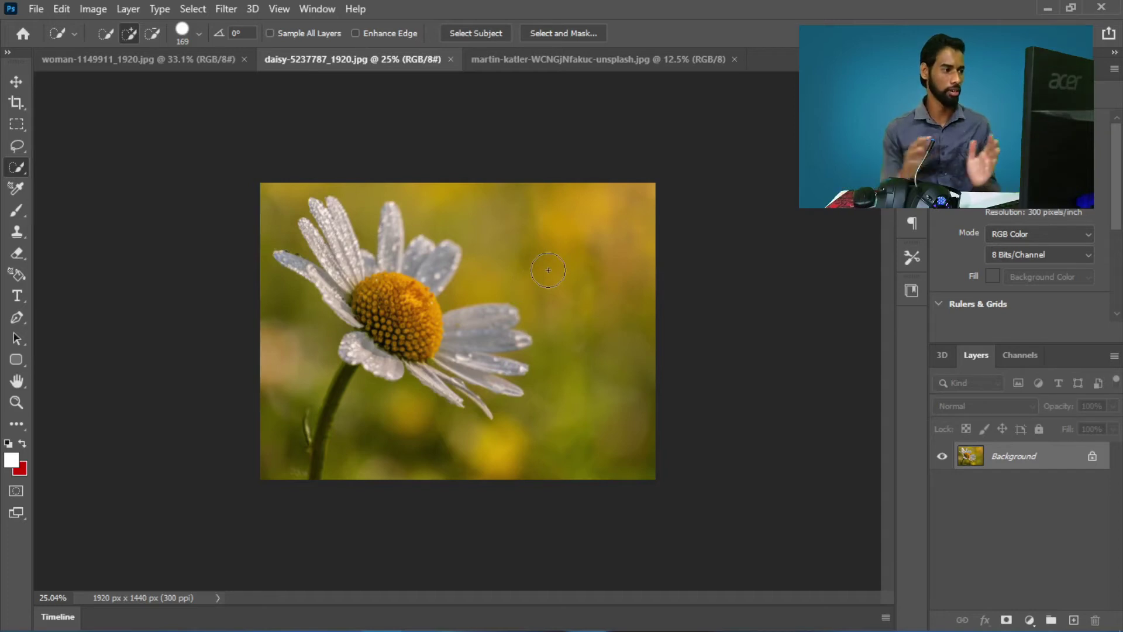
# With the Magic Wand at Tolerance 25, select the blurred background right of the daisy.
pyautogui.rightClick(7, 174)
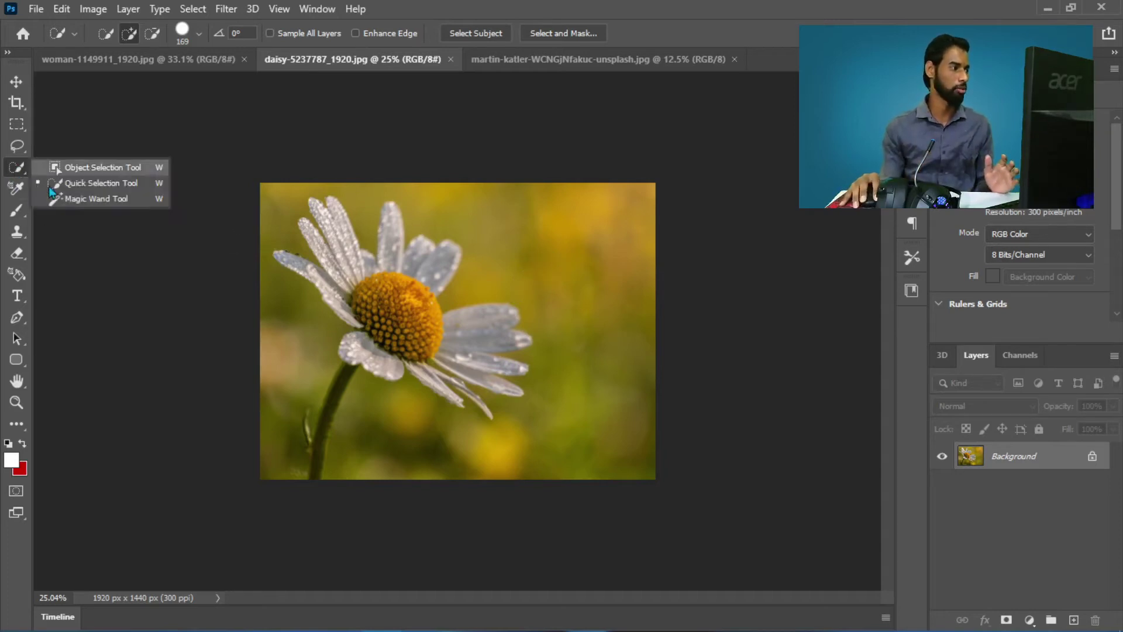
pyautogui.click(60, 198)
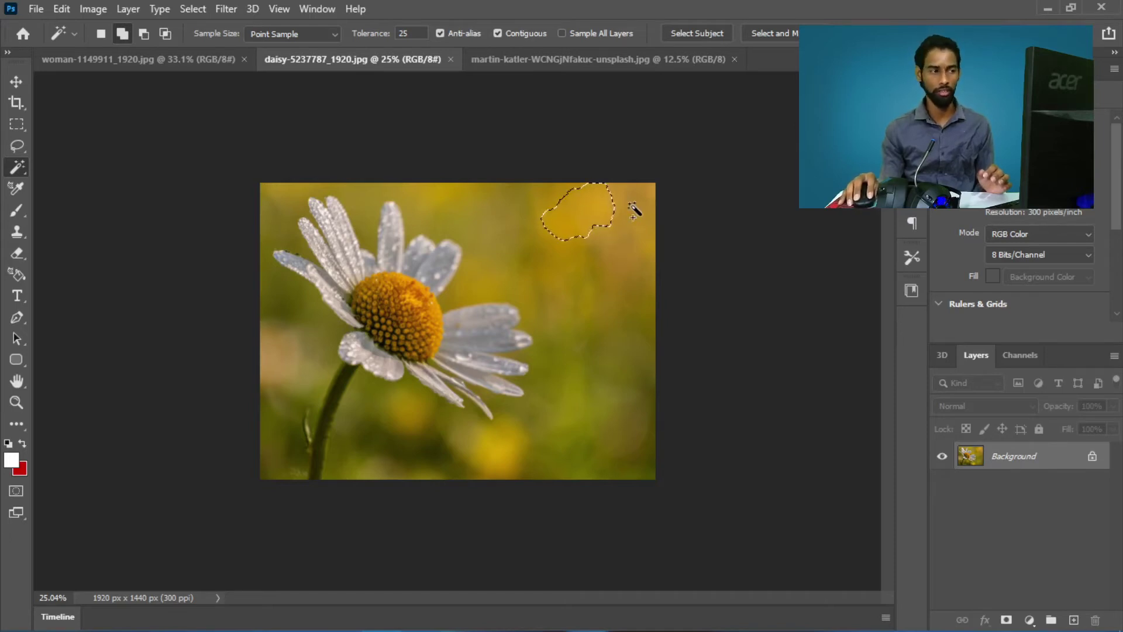
pyautogui.click(632, 332)
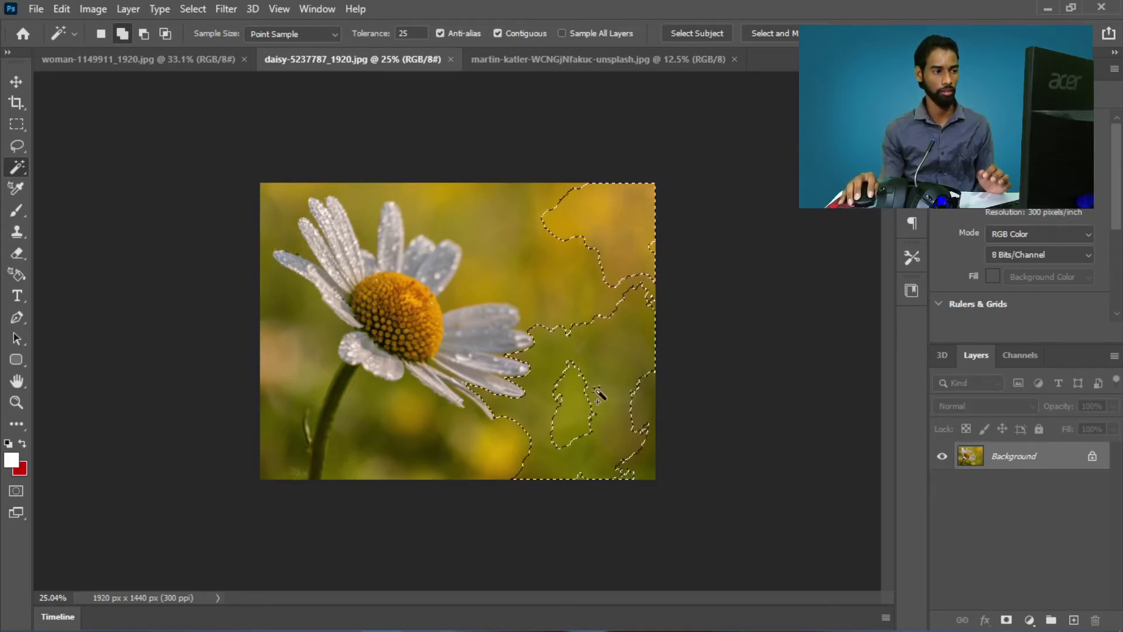
pyautogui.click(579, 414)
pyautogui.click(564, 289)
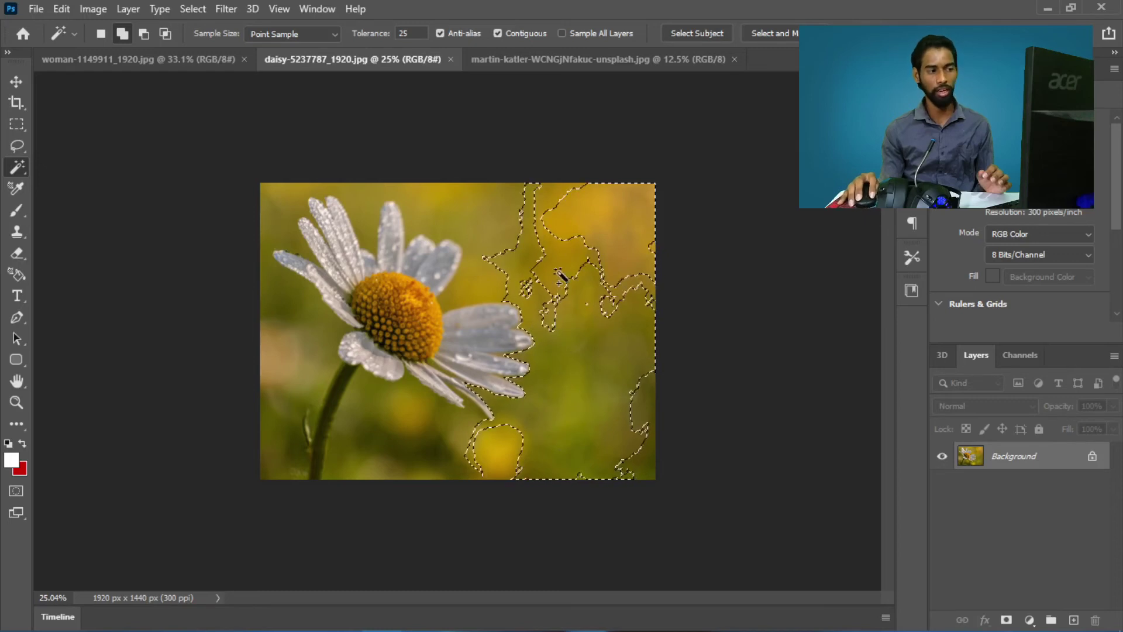
pyautogui.click(609, 314)
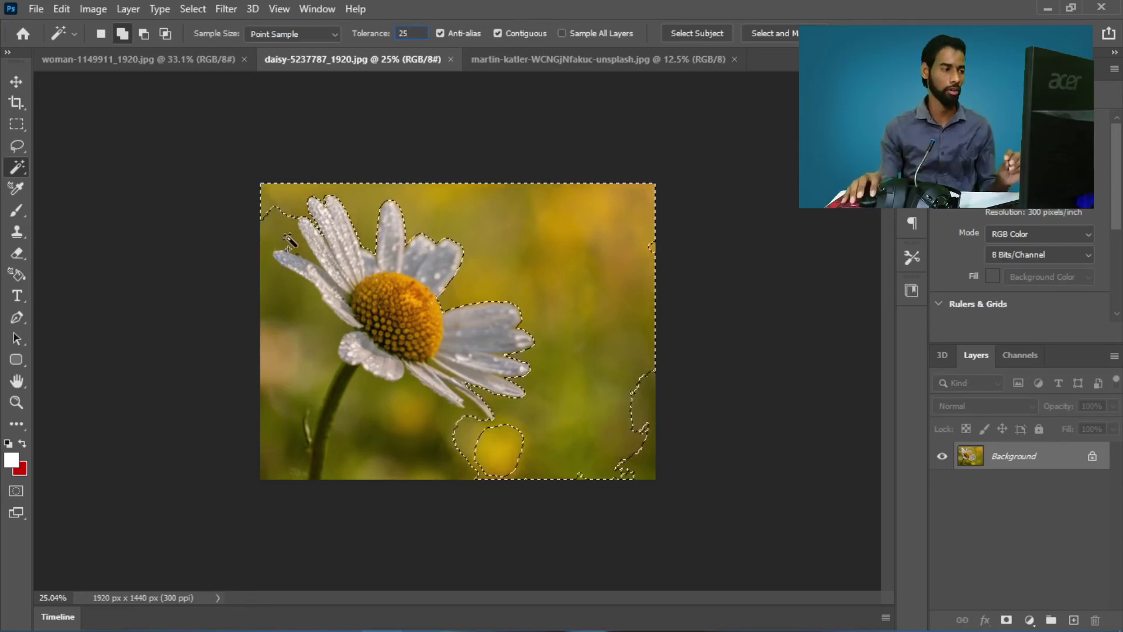
# Add the upper-left, left, stem, bottom and right-edge background patches to the Magic Wand selection.
pyautogui.click(270, 225)
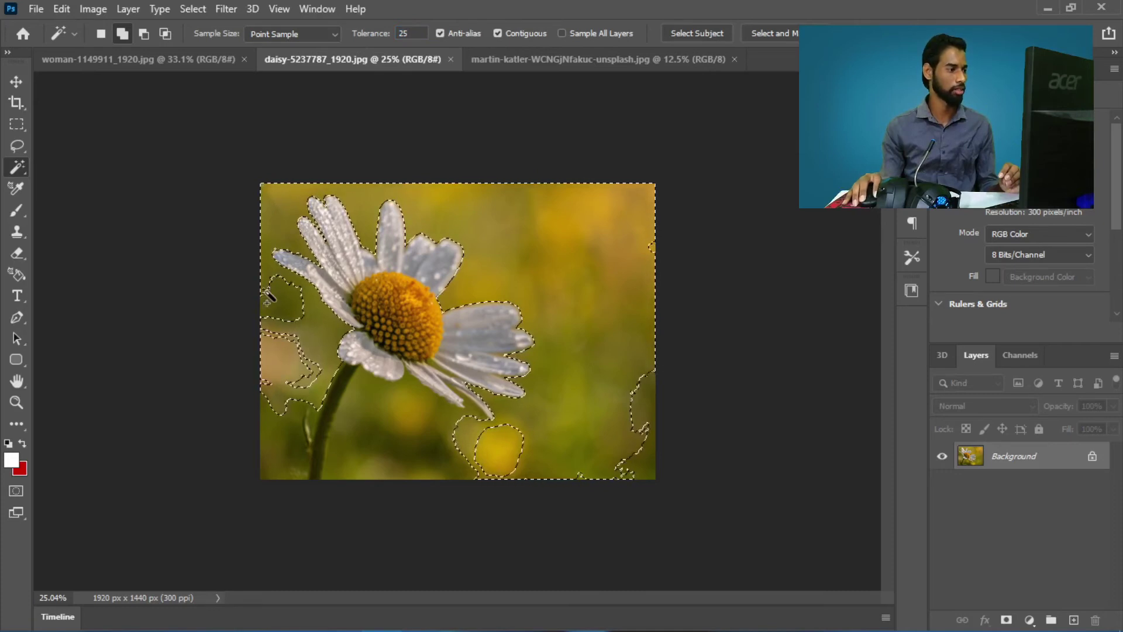
pyautogui.click(271, 362)
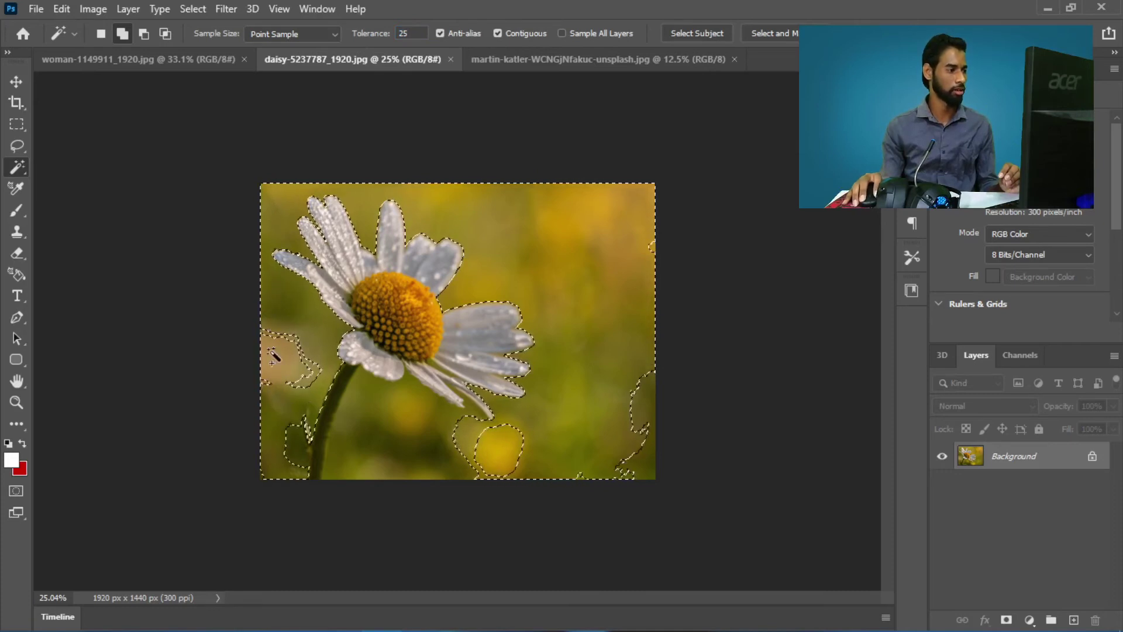
pyautogui.click(304, 340)
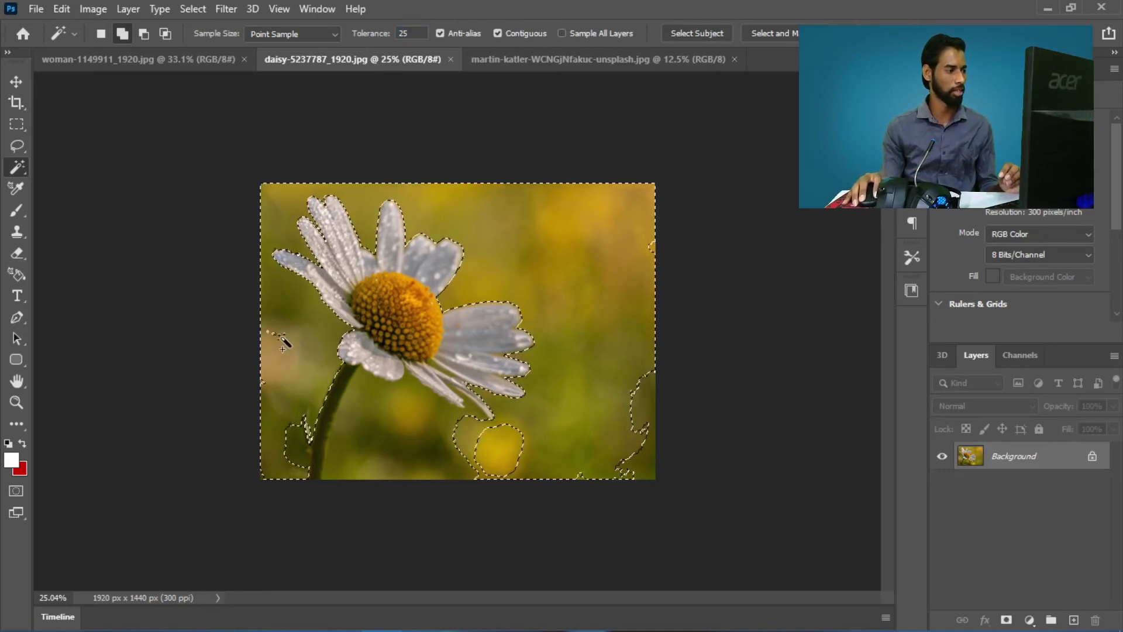
pyautogui.click(415, 455)
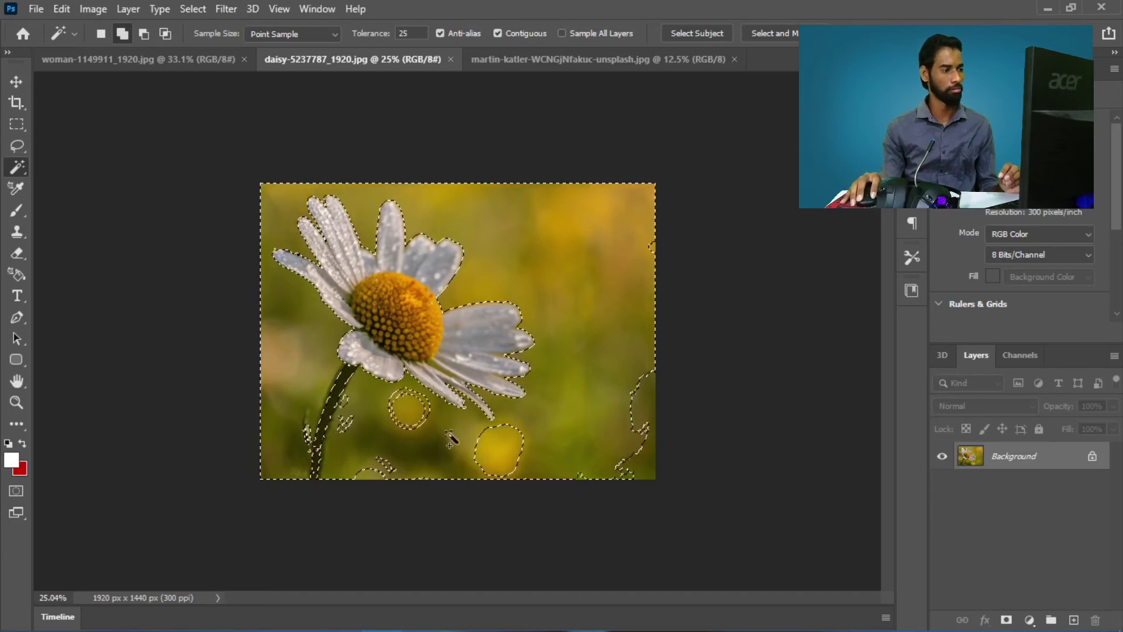
pyautogui.click(410, 410)
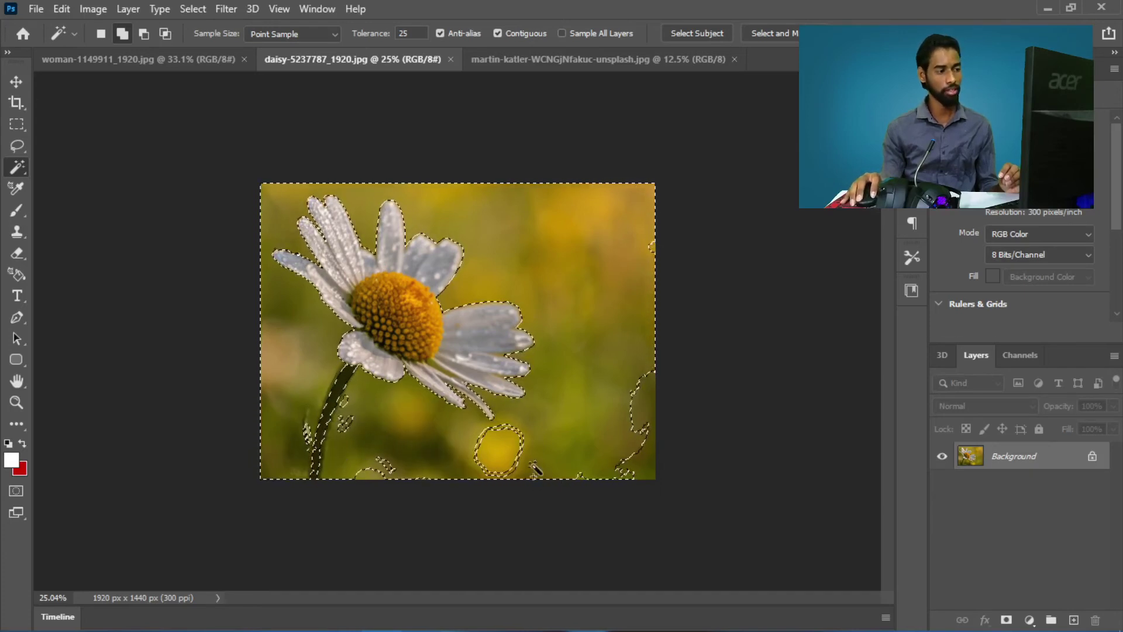
pyautogui.click(497, 447)
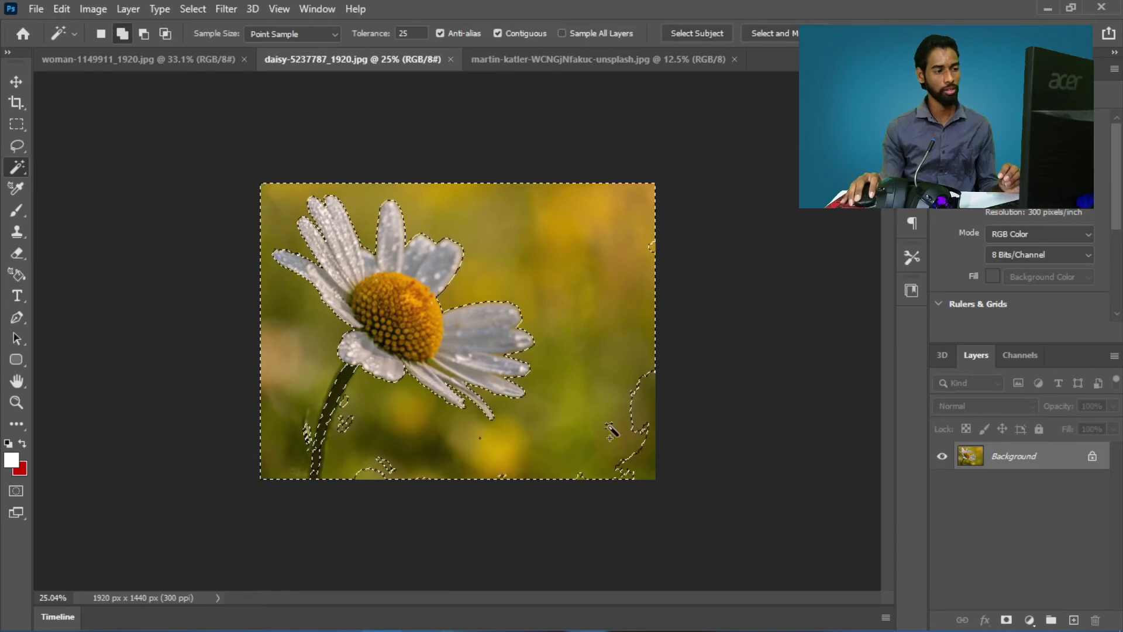
pyautogui.click(651, 417)
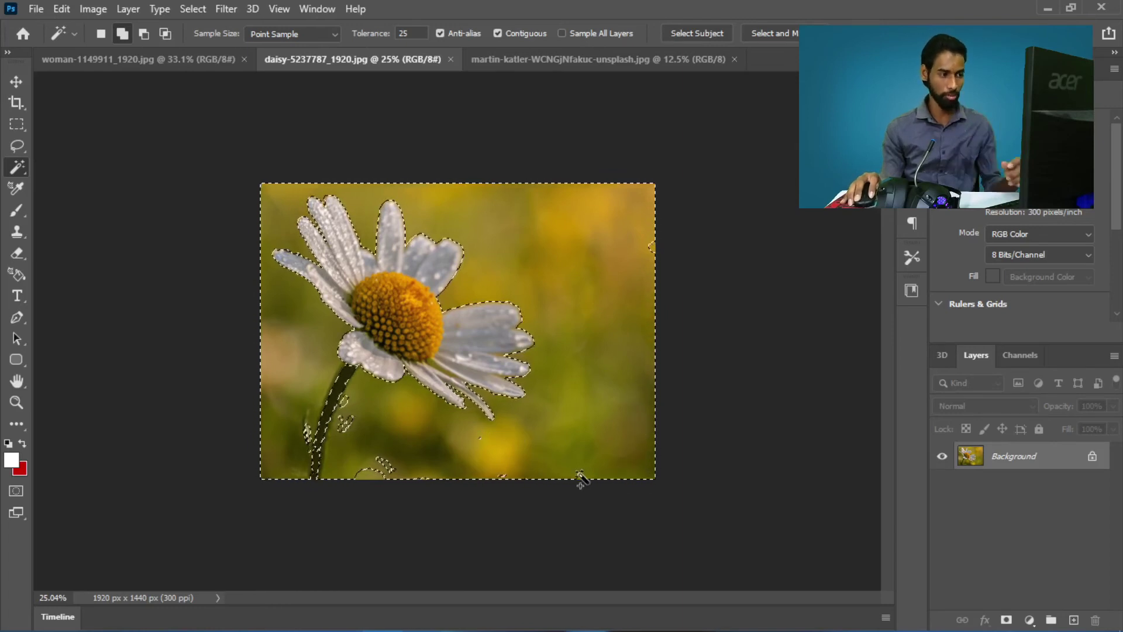
pyautogui.click(375, 471)
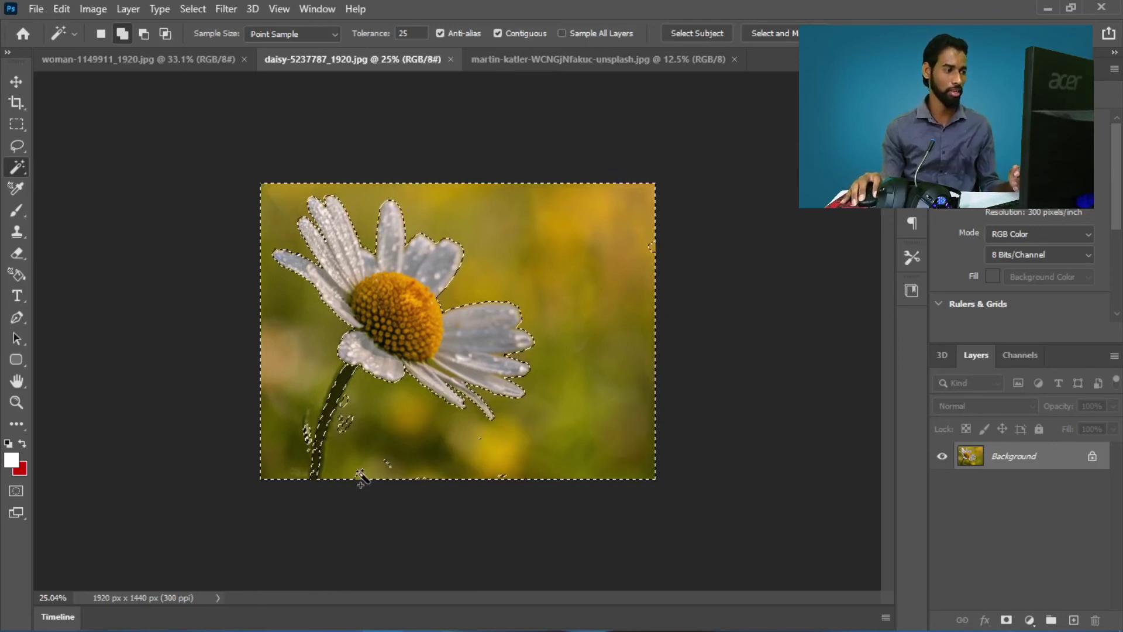
# Clear the selection and reselect the blurred background around the daisy, including the area by the stem.
pyautogui.hotkey('ctrl', 'd')
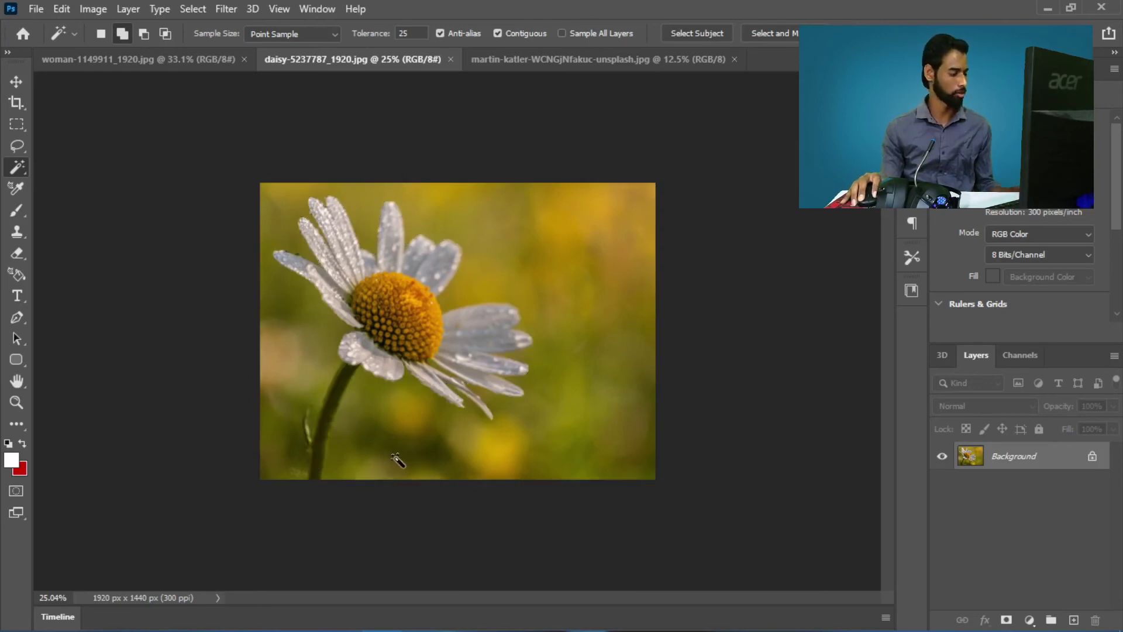
pyautogui.click(389, 457)
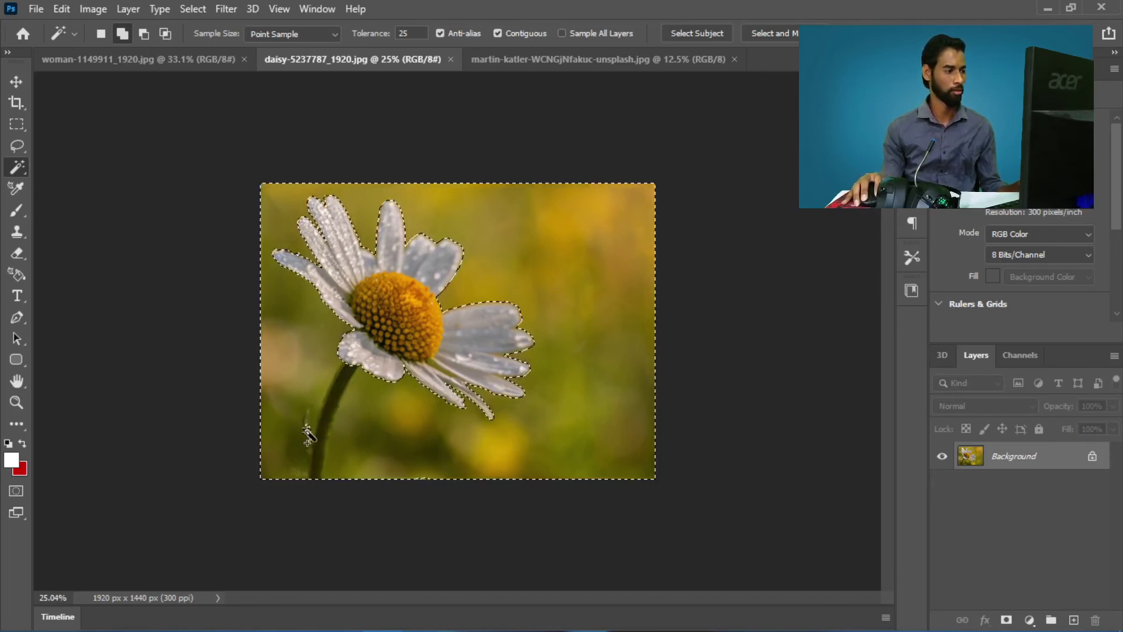
pyautogui.click(306, 432)
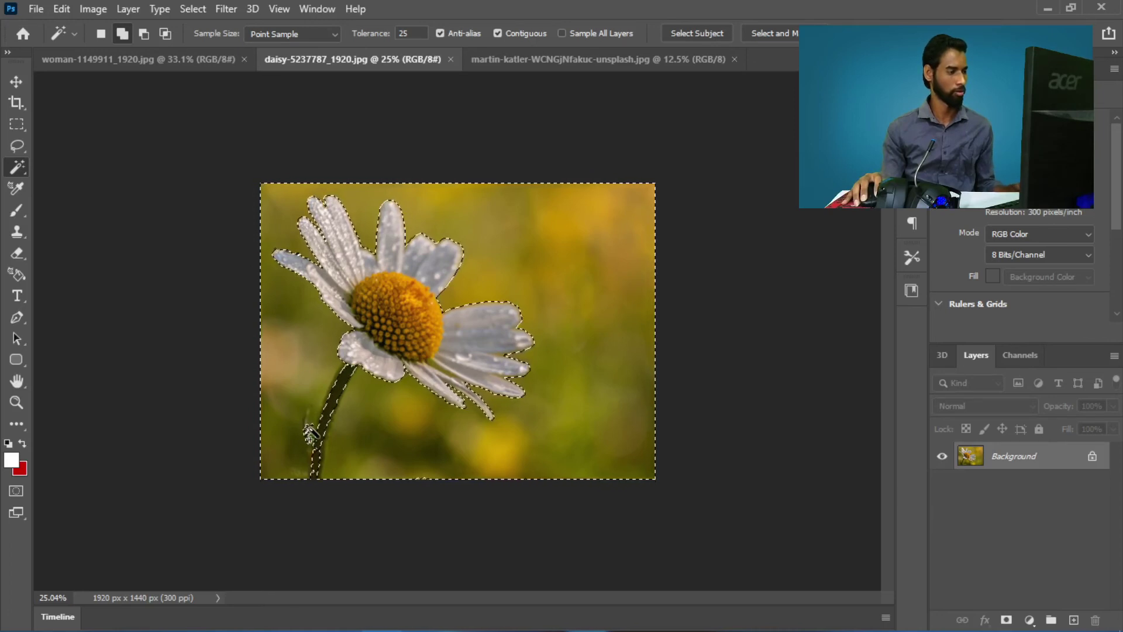
# Zoom in on the stem and remove the small selected island beside it.
pyautogui.scroll(5, 356, 456)
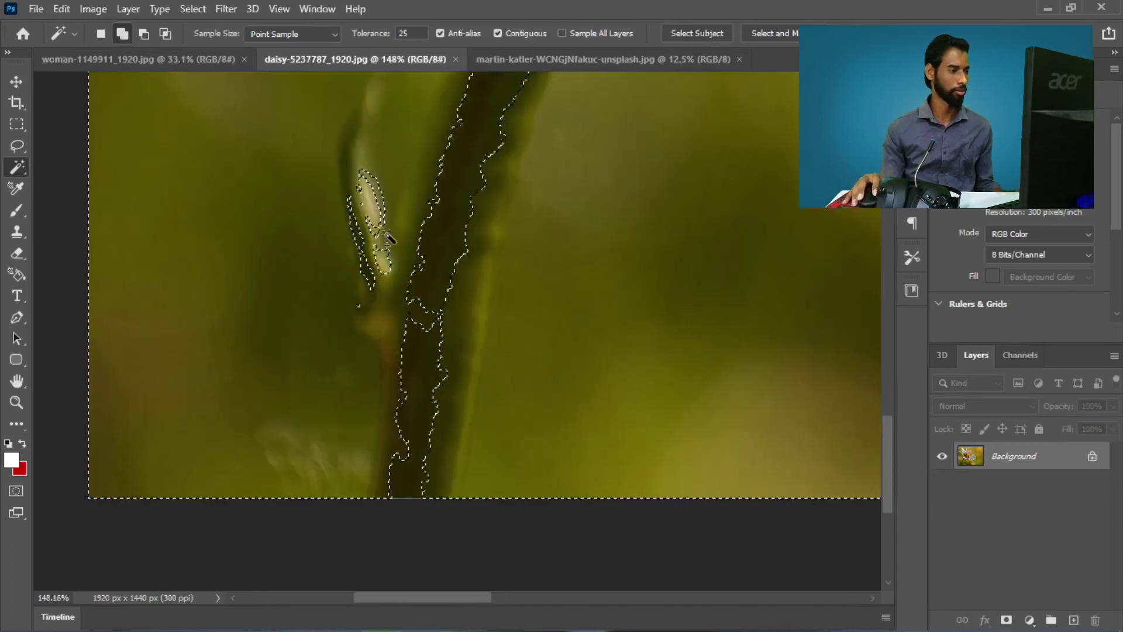
pyautogui.click(379, 266)
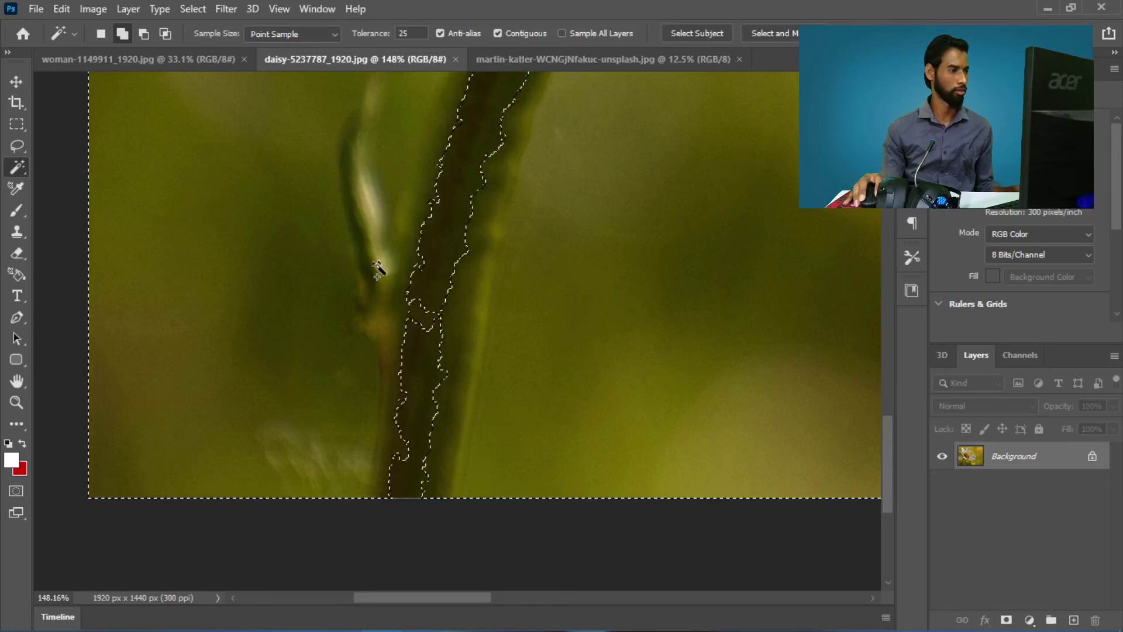
pyautogui.scroll(-1, 466, 290)
pyautogui.scroll(-2, 466, 290)
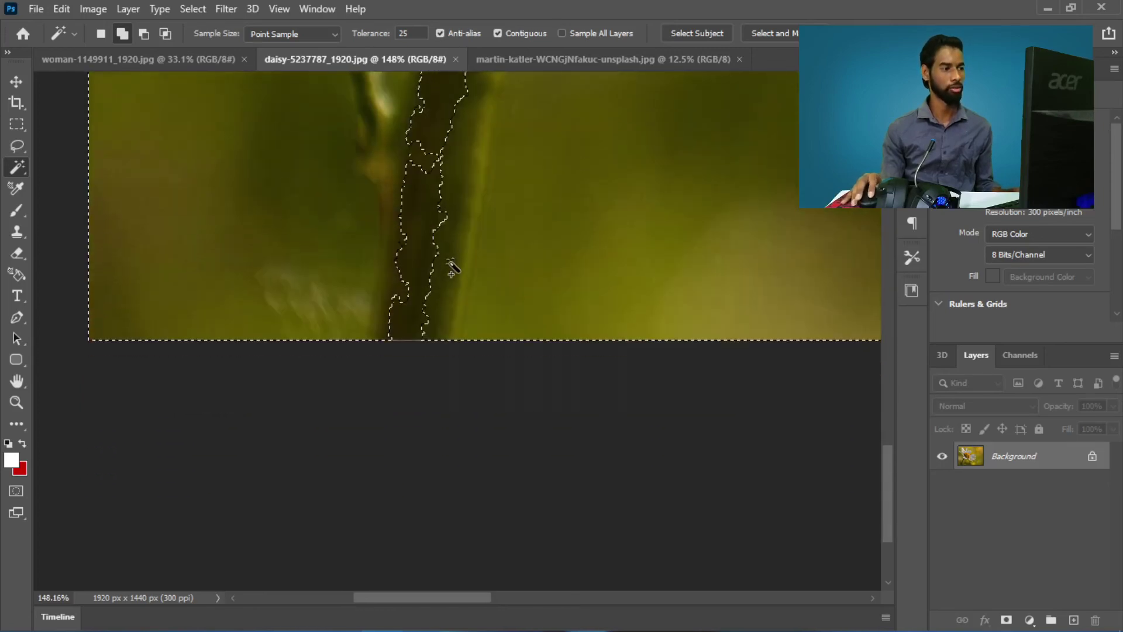
pyautogui.scroll(2, 461, 275)
pyautogui.scroll(-2, 452, 258)
pyautogui.scroll(-2, 450, 256)
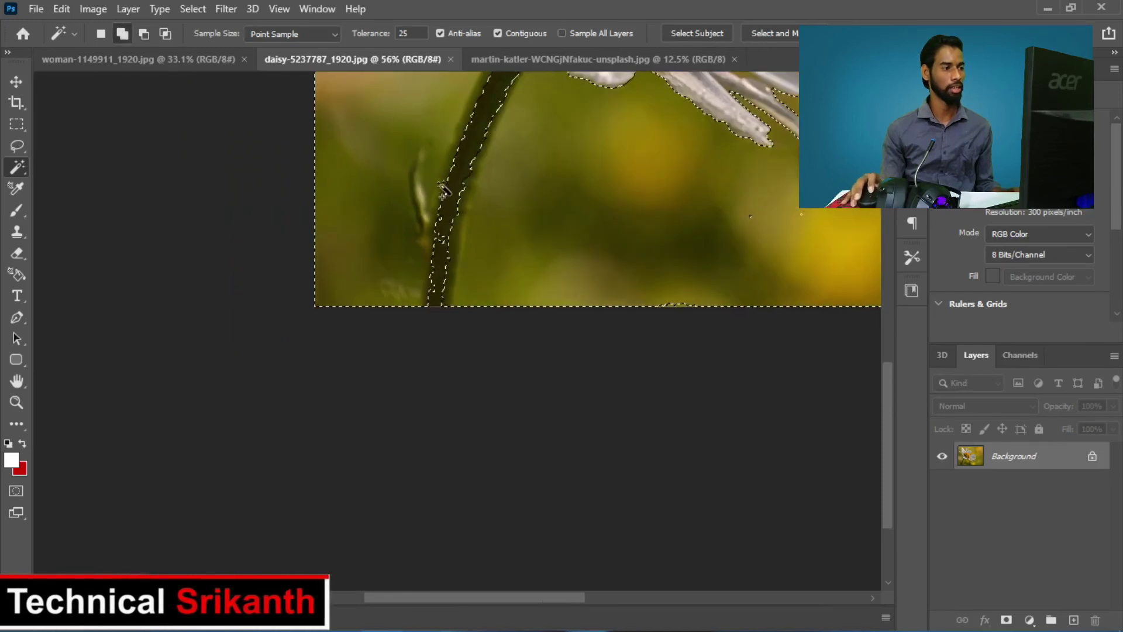
pyautogui.scroll(1, 458, 233)
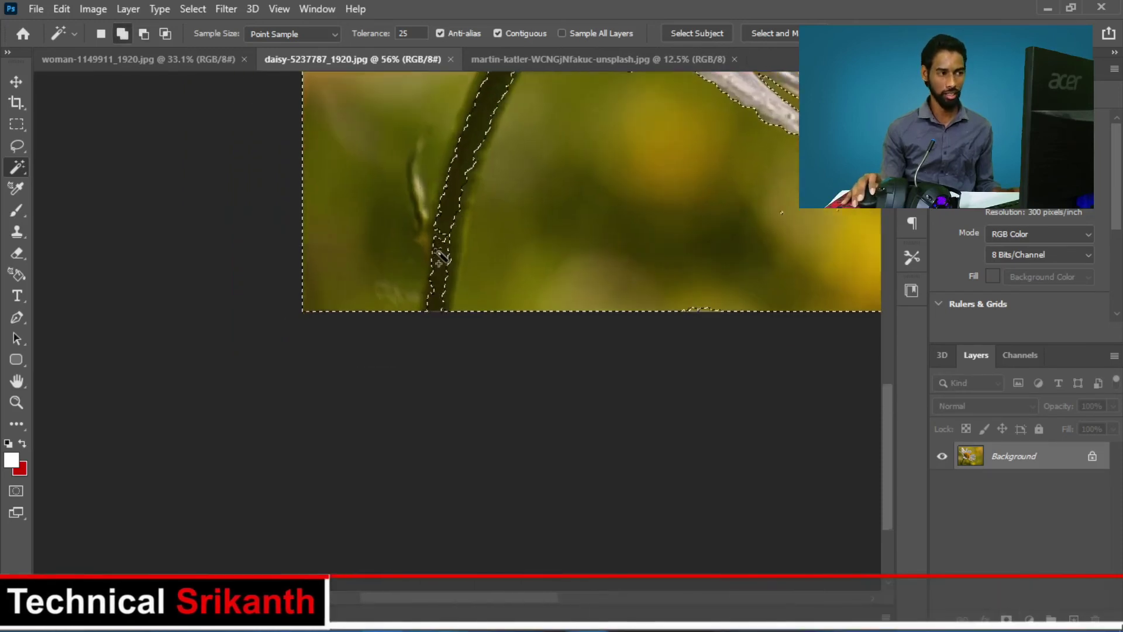
pyautogui.scroll(2, 458, 232)
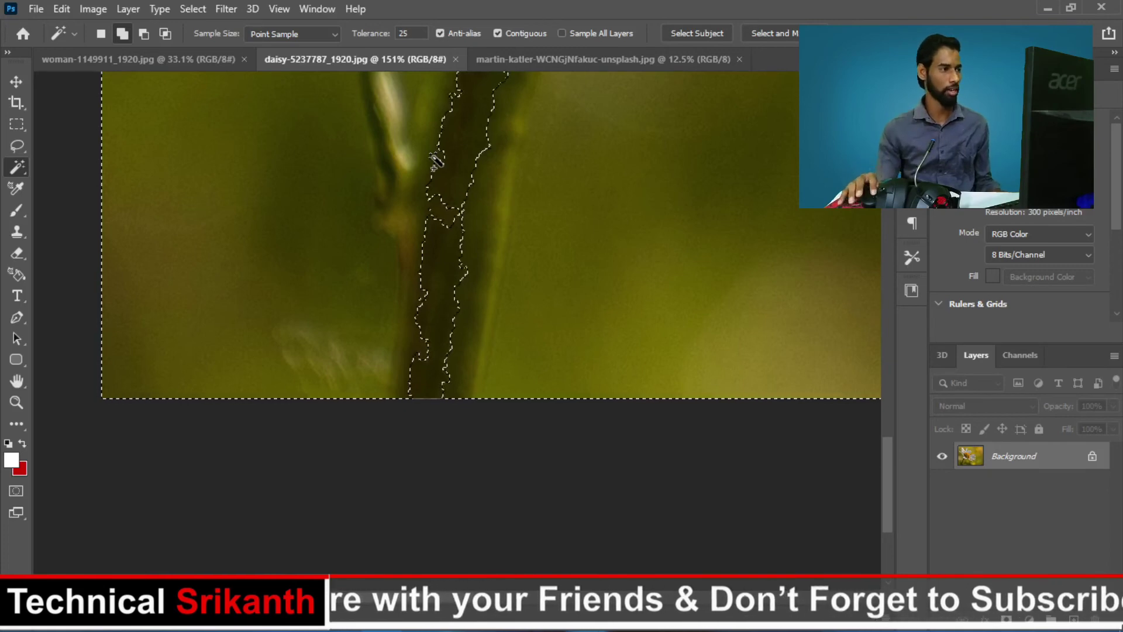
# Refine the selection along the stem edge, subtracting and adding notches and undoing an overshoot.
pyautogui.press('alt')
pyautogui.keyDown('alt'); pyautogui.click(442, 198); pyautogui.keyUp('alt')
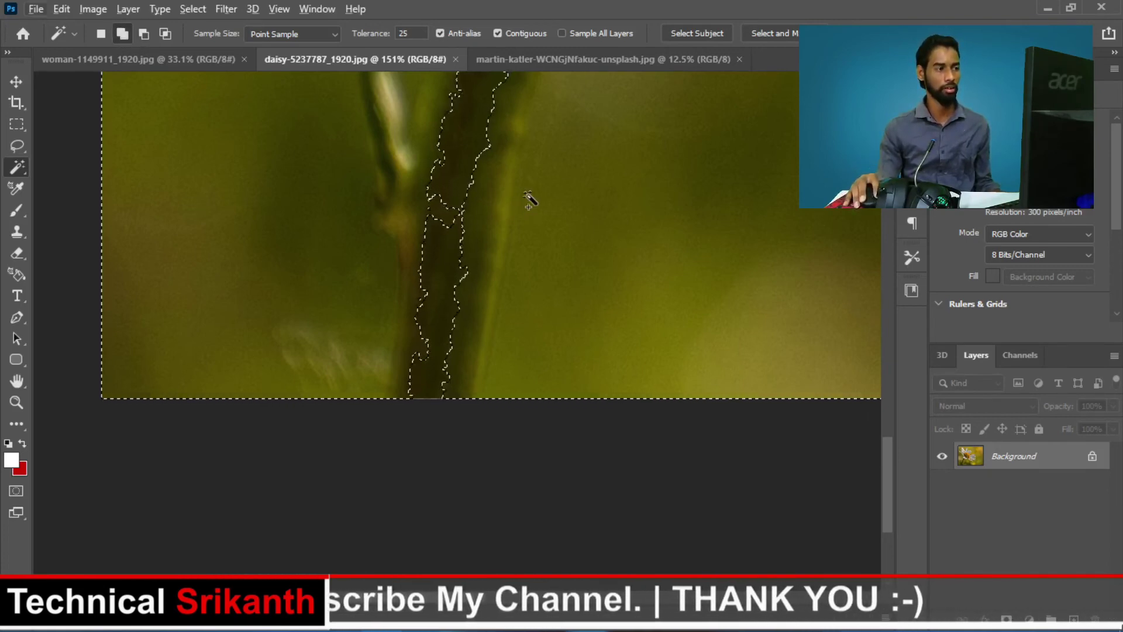
pyautogui.press('shift')
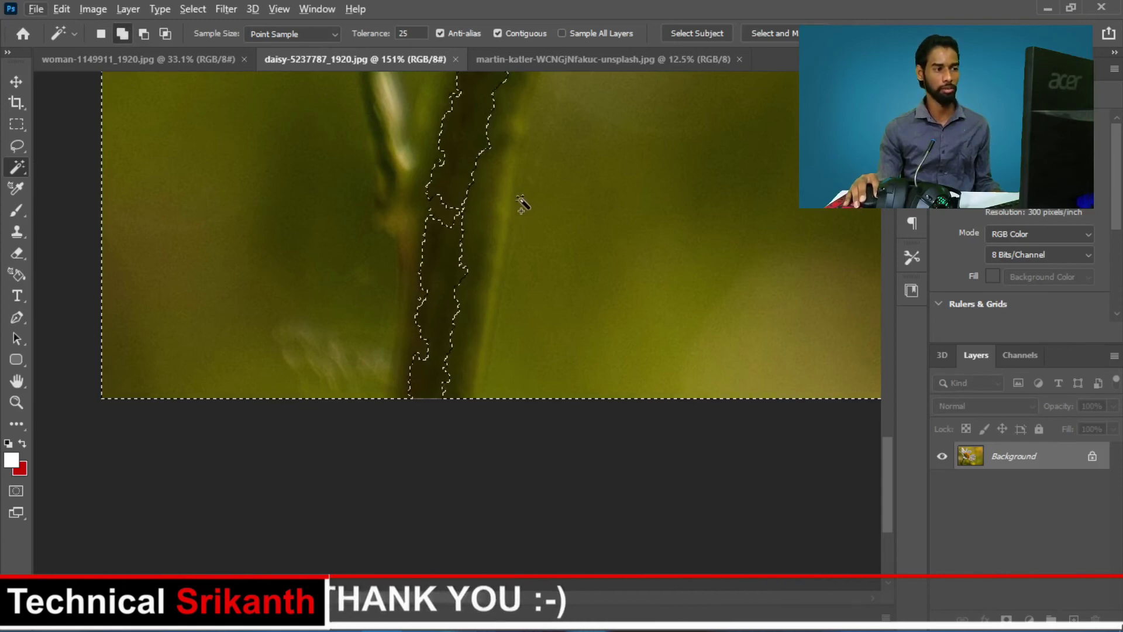
pyautogui.keyDown('alt'); pyautogui.click(450, 210); pyautogui.keyUp('alt')
pyautogui.keyDown('shift'); pyautogui.click(451, 210); pyautogui.keyUp('shift')
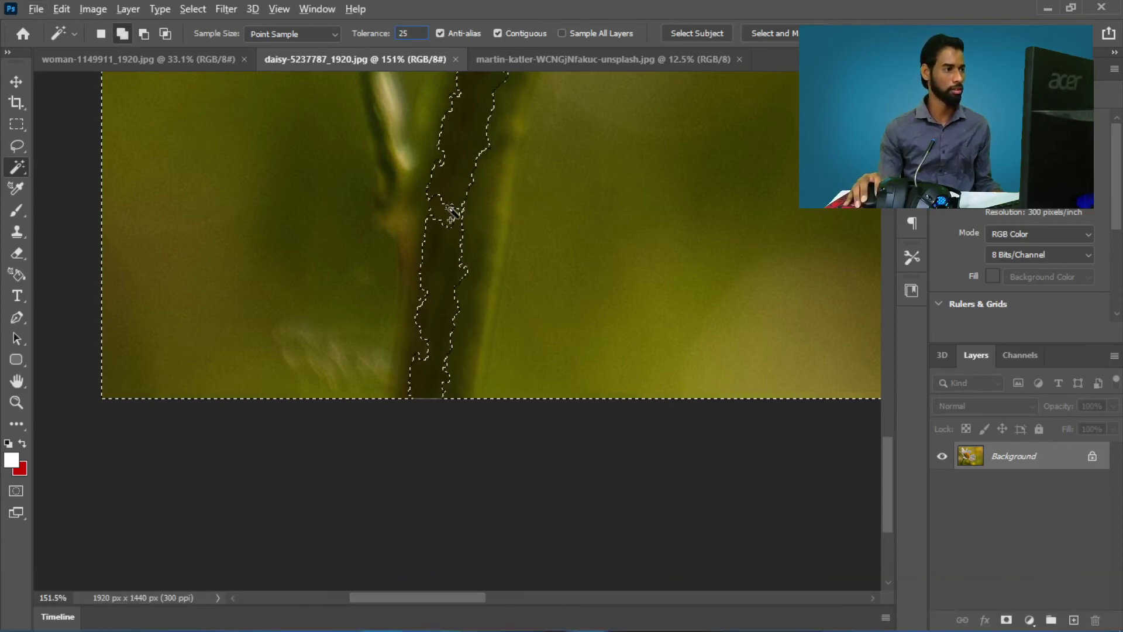
pyautogui.press('alt')
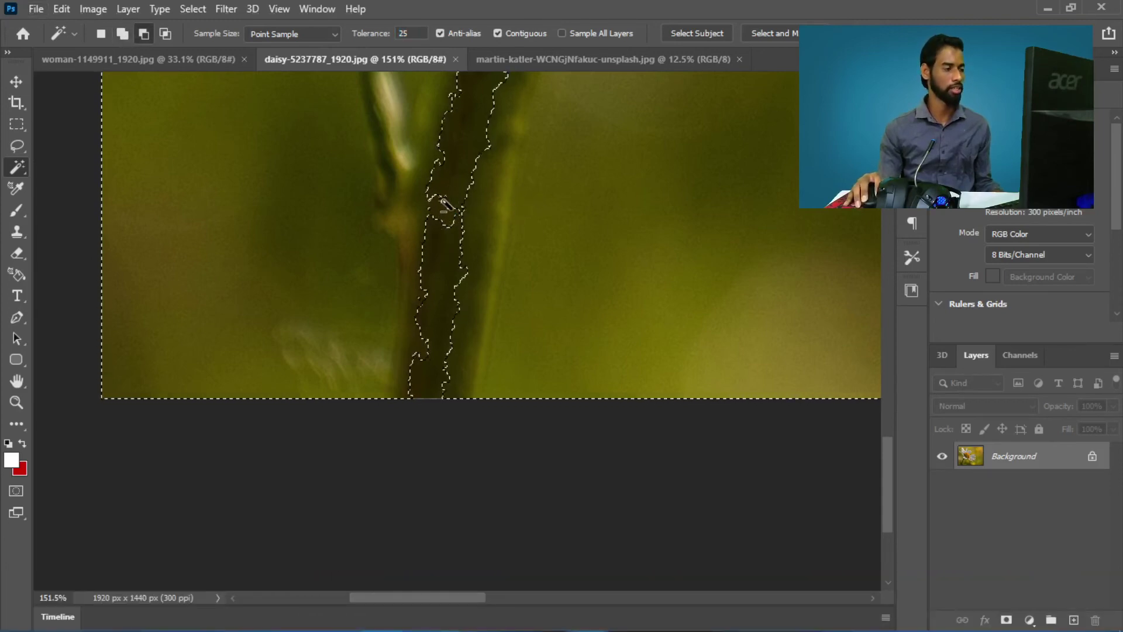
pyautogui.click(451, 218)
pyautogui.hotkey('ctrl', 'z')
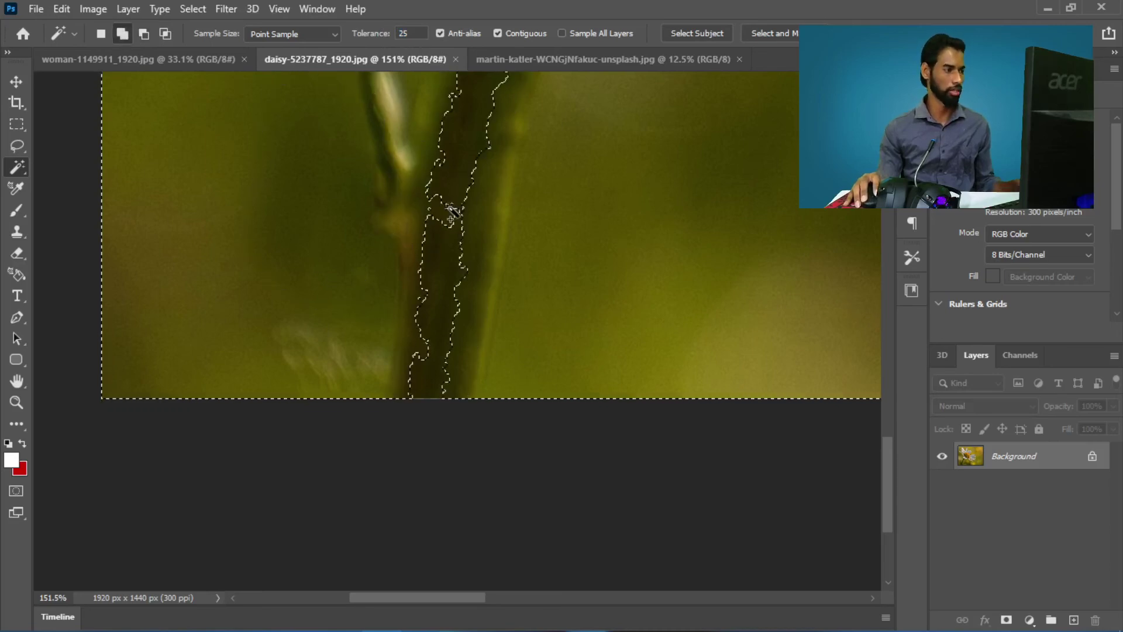
# Undo the oversized selection, set Tolerance to 8, reselect beside the stem, and zoom out to check.
pyautogui.click(449, 225)
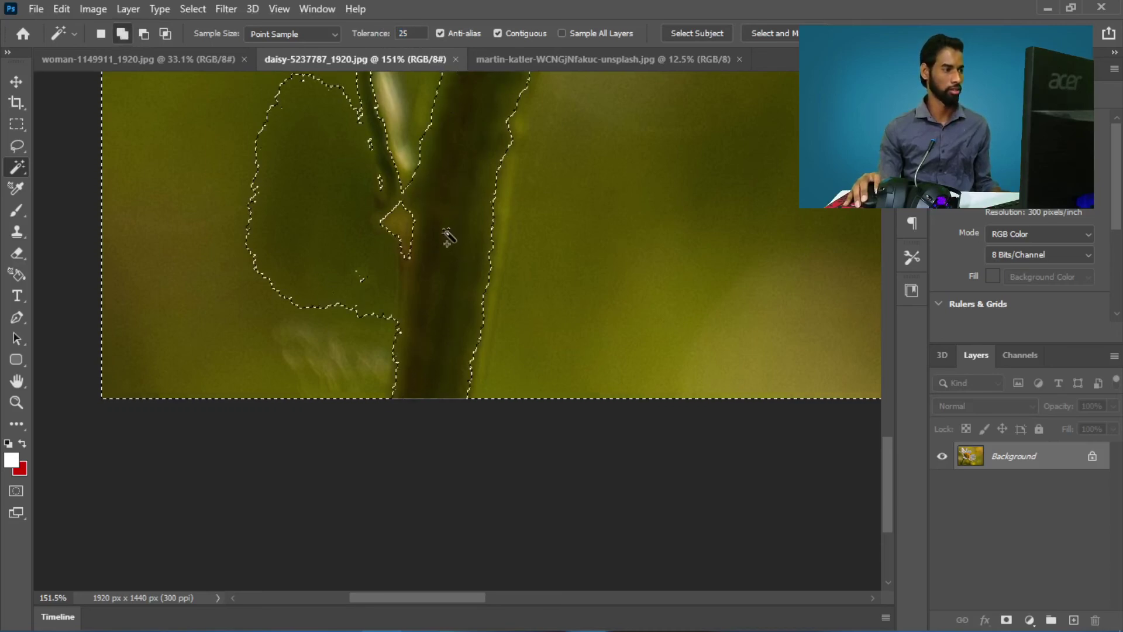
pyautogui.hotkey('ctrl', 'z')
pyautogui.doubleClick(411, 34)
pyautogui.write('8')
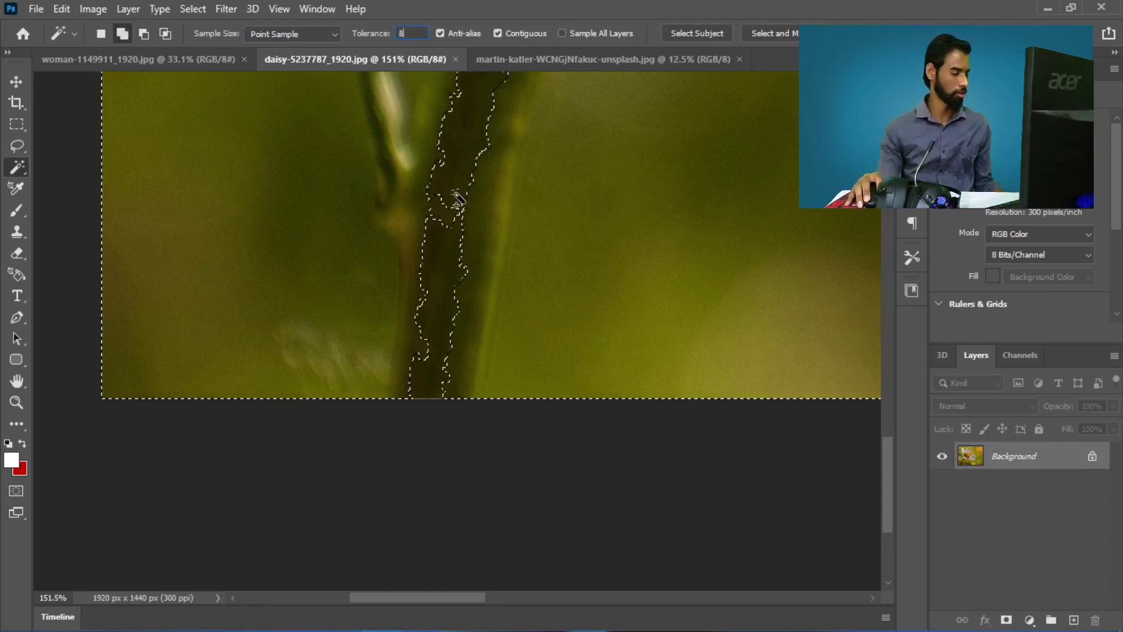
pyautogui.click(459, 222)
pyautogui.scroll(-3, 461, 223)
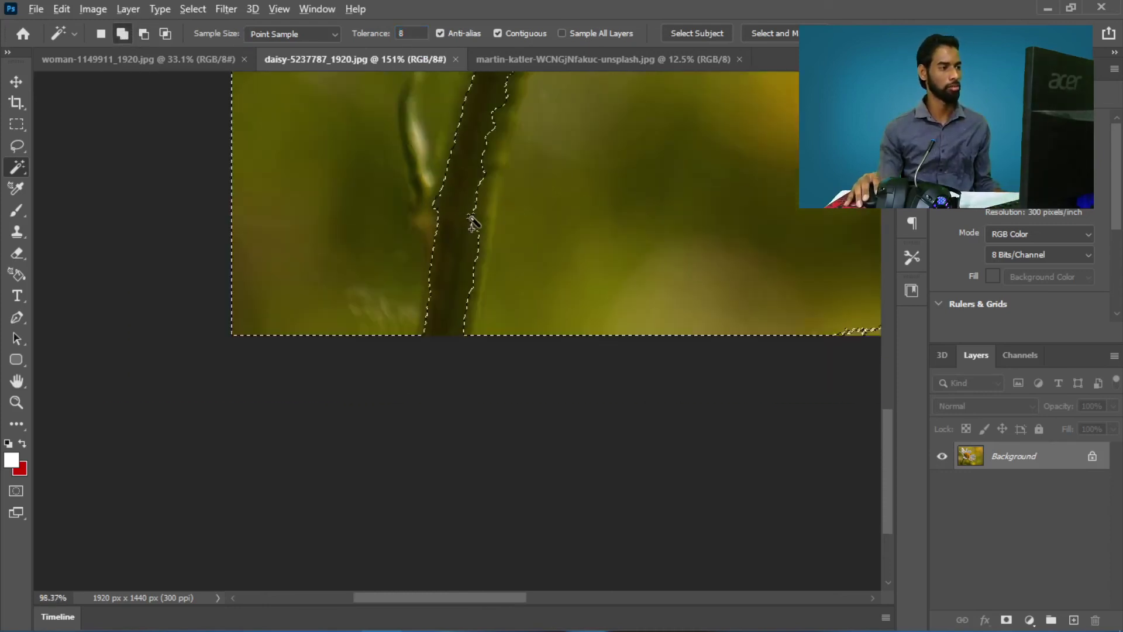
pyautogui.scroll(-1, 465, 221)
pyautogui.scroll(-3, 471, 218)
pyautogui.scroll(-3, 473, 210)
pyautogui.scroll(5, 481, 175)
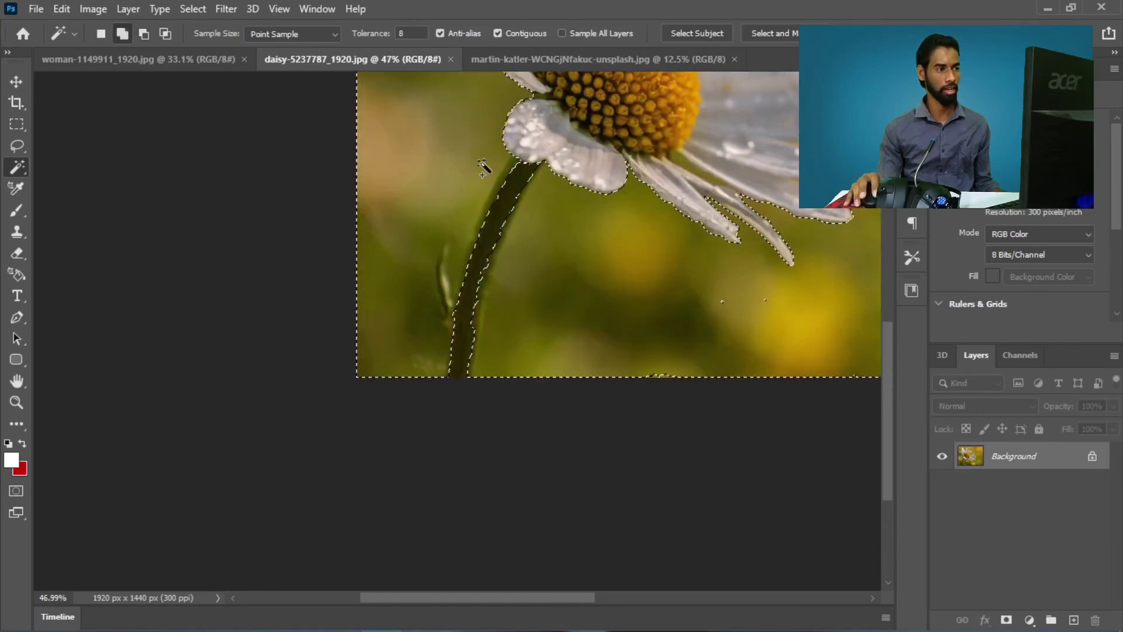
pyautogui.scroll(-2, 489, 293)
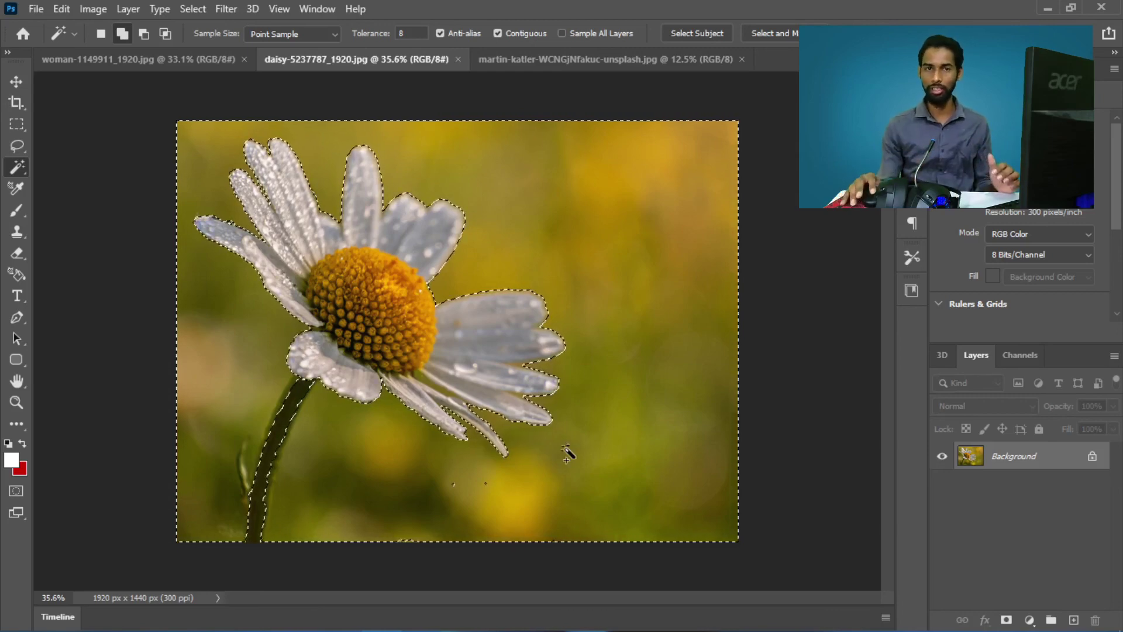
pyautogui.rightClick(25, 168)
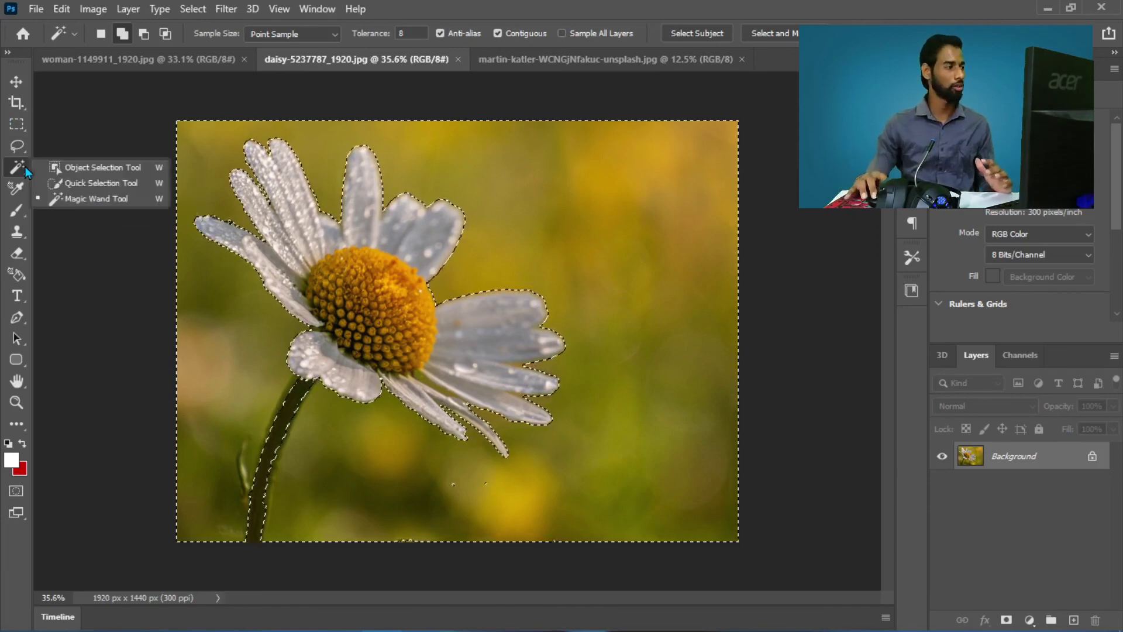
pyautogui.click(94, 199)
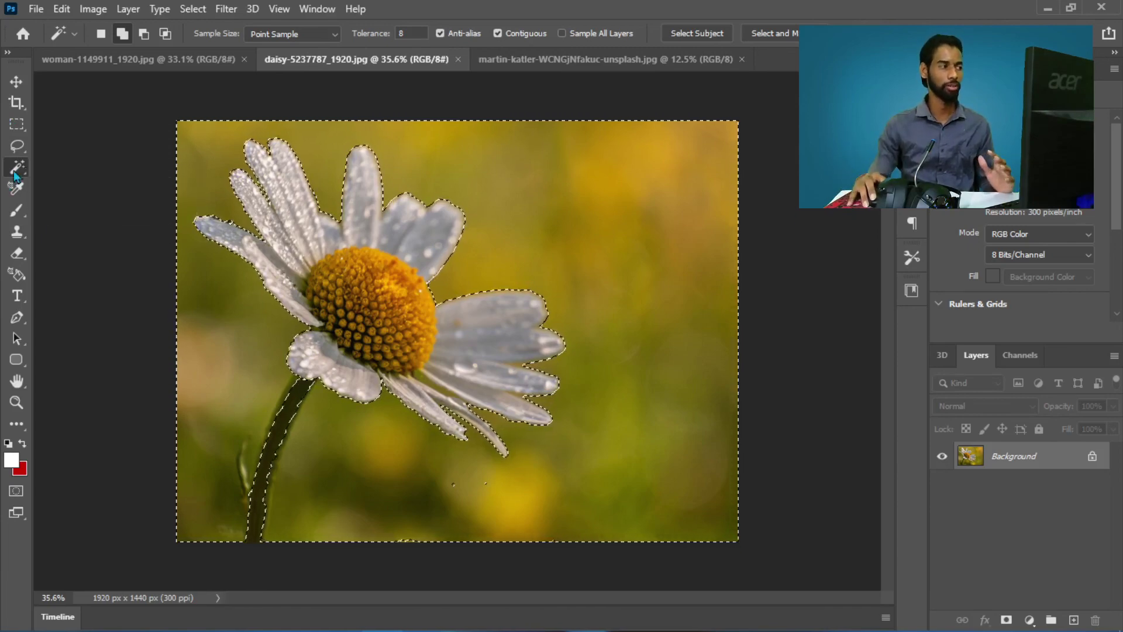